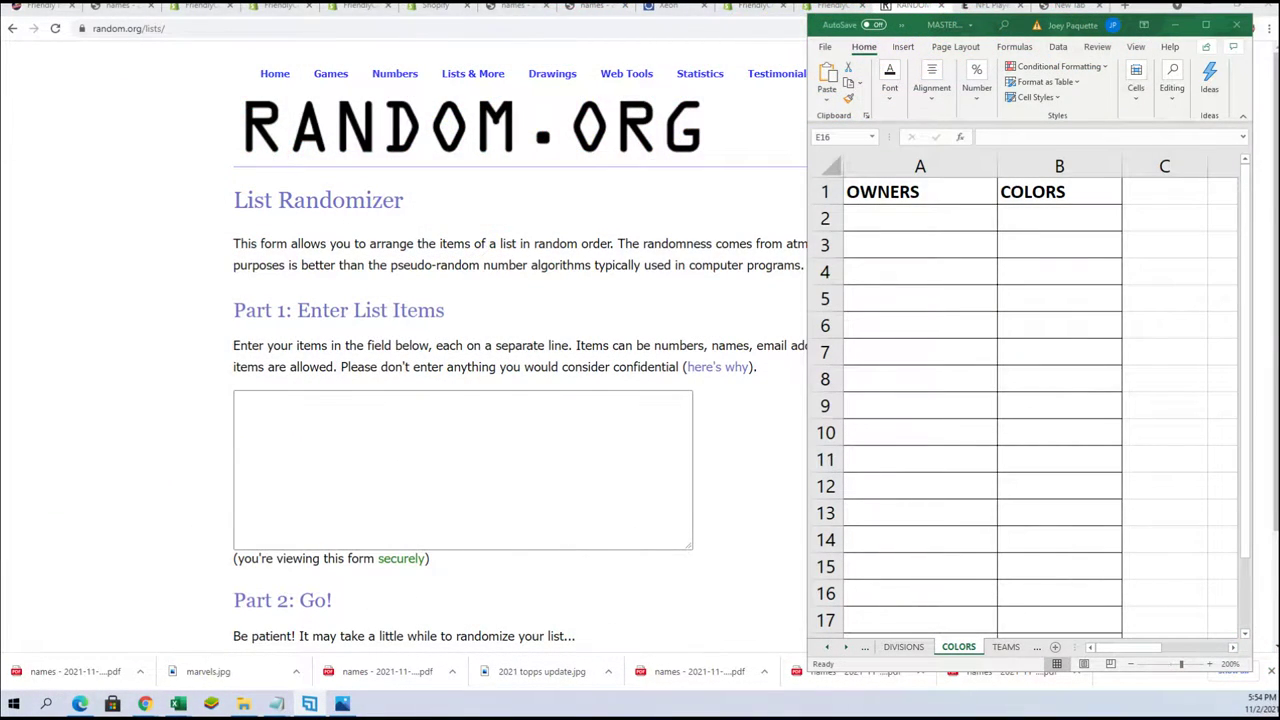
# Append FILL to the first FCGMARVELS175 heading and copy its nine owner names
pyautogui.click(276, 704)
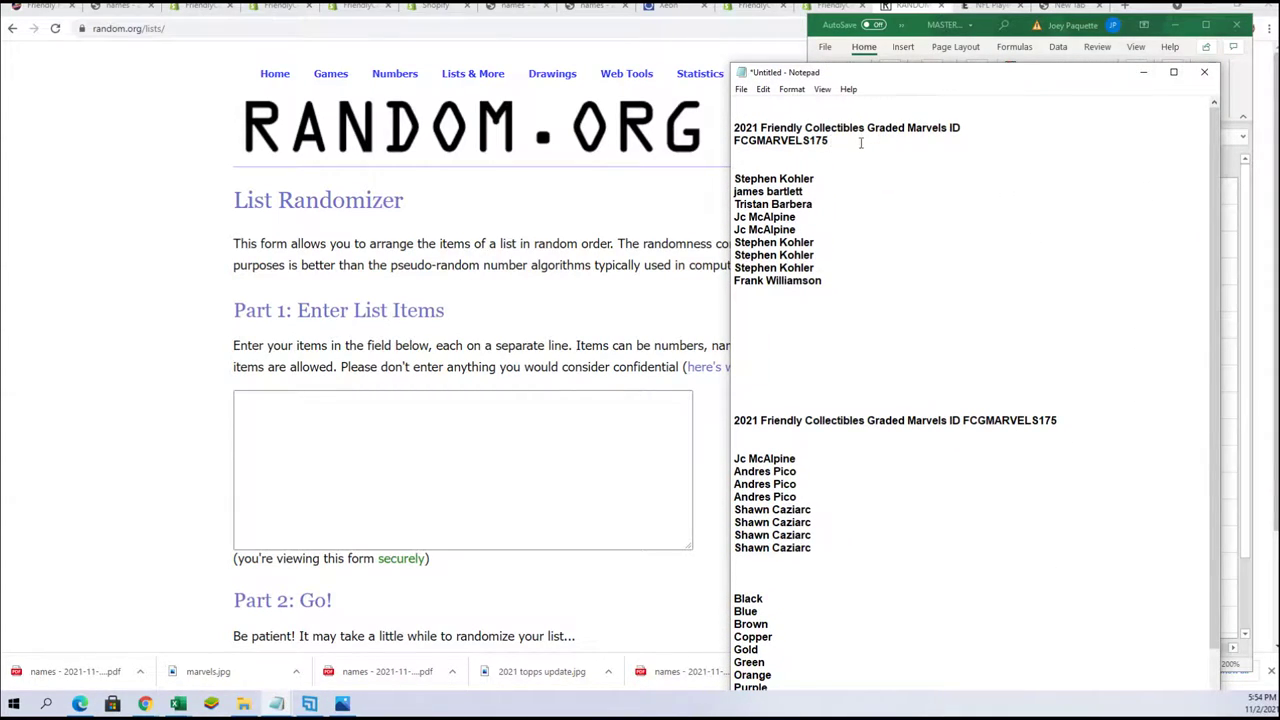
pyautogui.write('FILLER')
pyautogui.moveTo(823, 281); pyautogui.dragTo(787, 216)
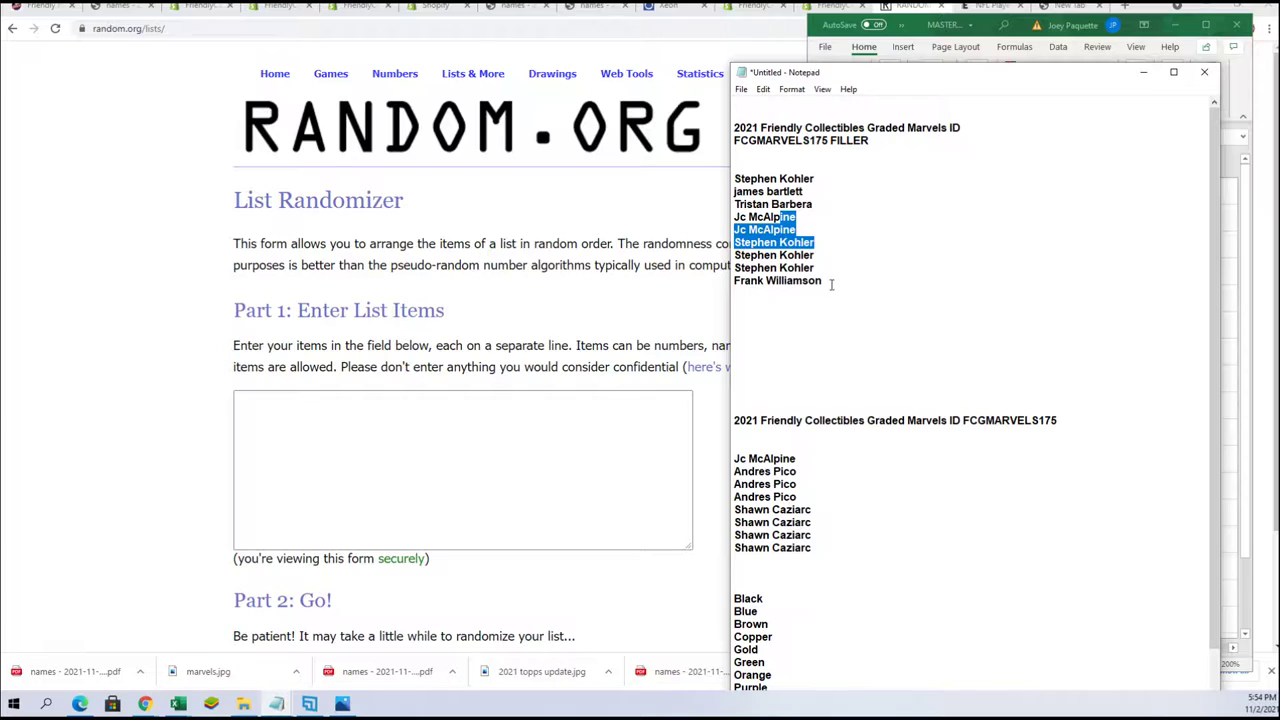
pyautogui.moveTo(831, 287); pyautogui.dragTo(728, 180)
pyautogui.rightClick(747, 197)
pyautogui.click(778, 246)
pyautogui.click(481, 462)
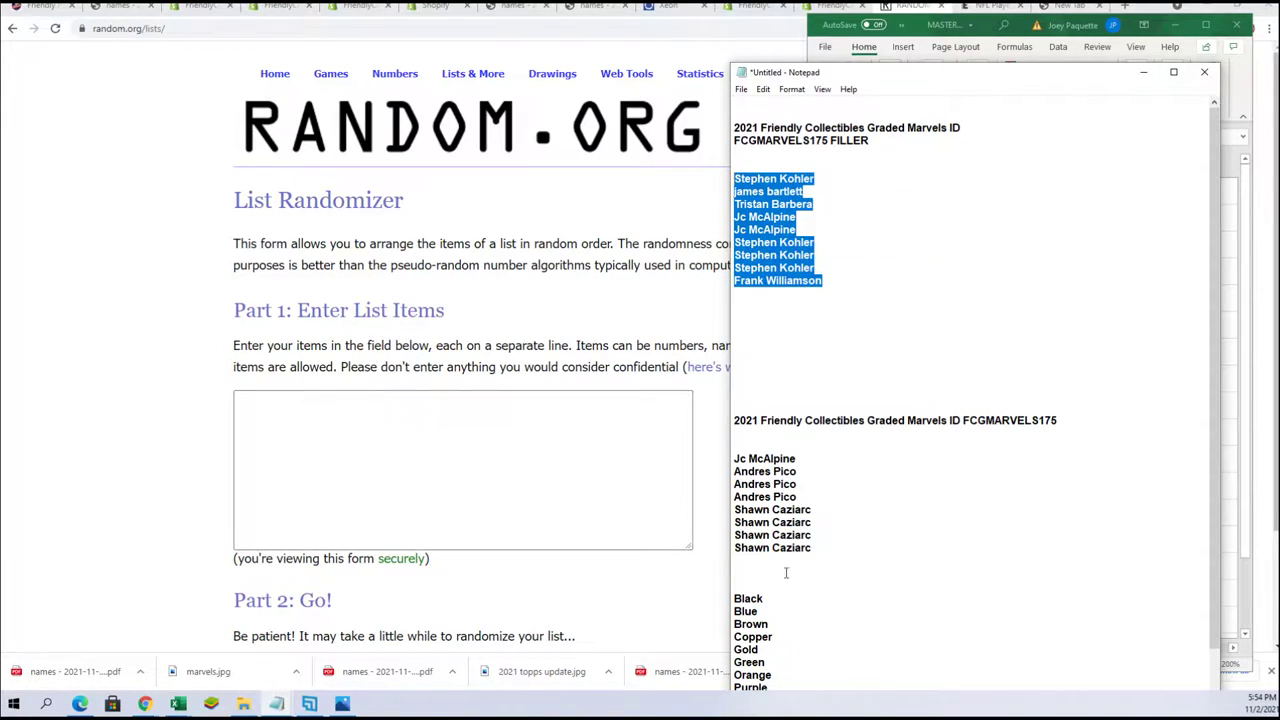
# Paste the nine owner names into the List Randomizer and randomize them once
pyautogui.click(300, 395)
pyautogui.rightClick(280, 405)
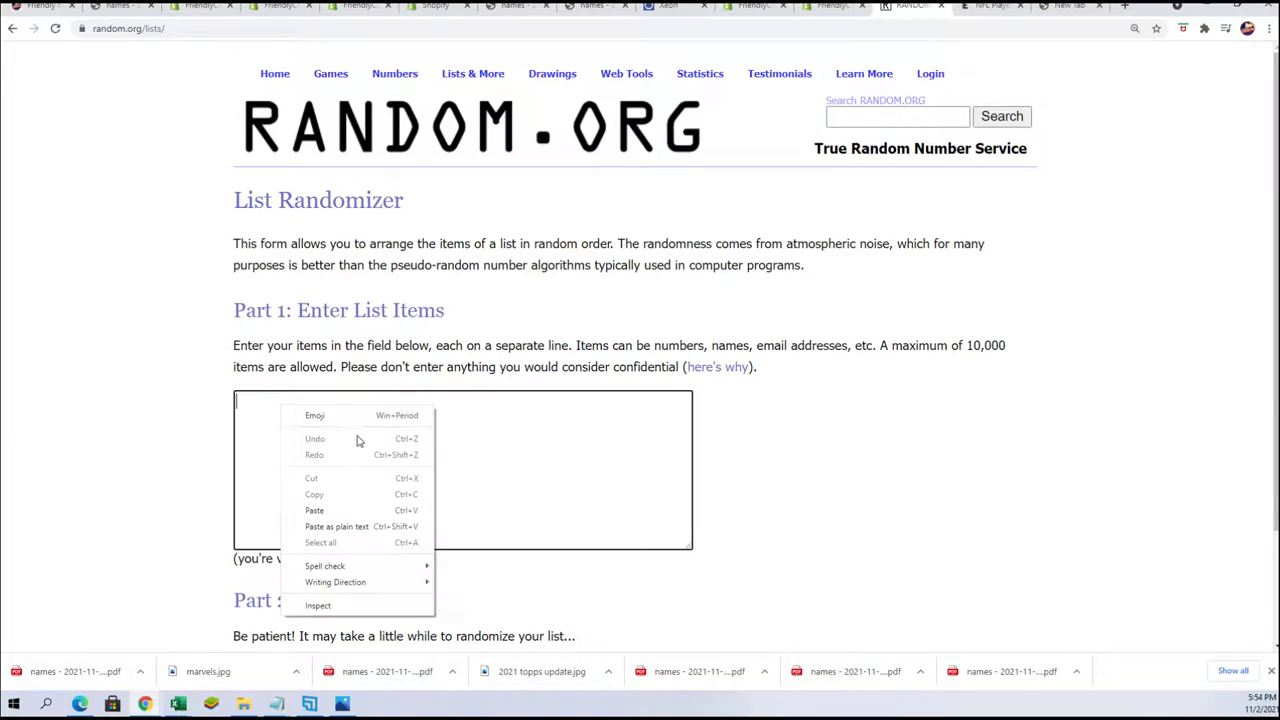
pyautogui.click(331, 509)
pyautogui.scroll(-3, 790, 530)
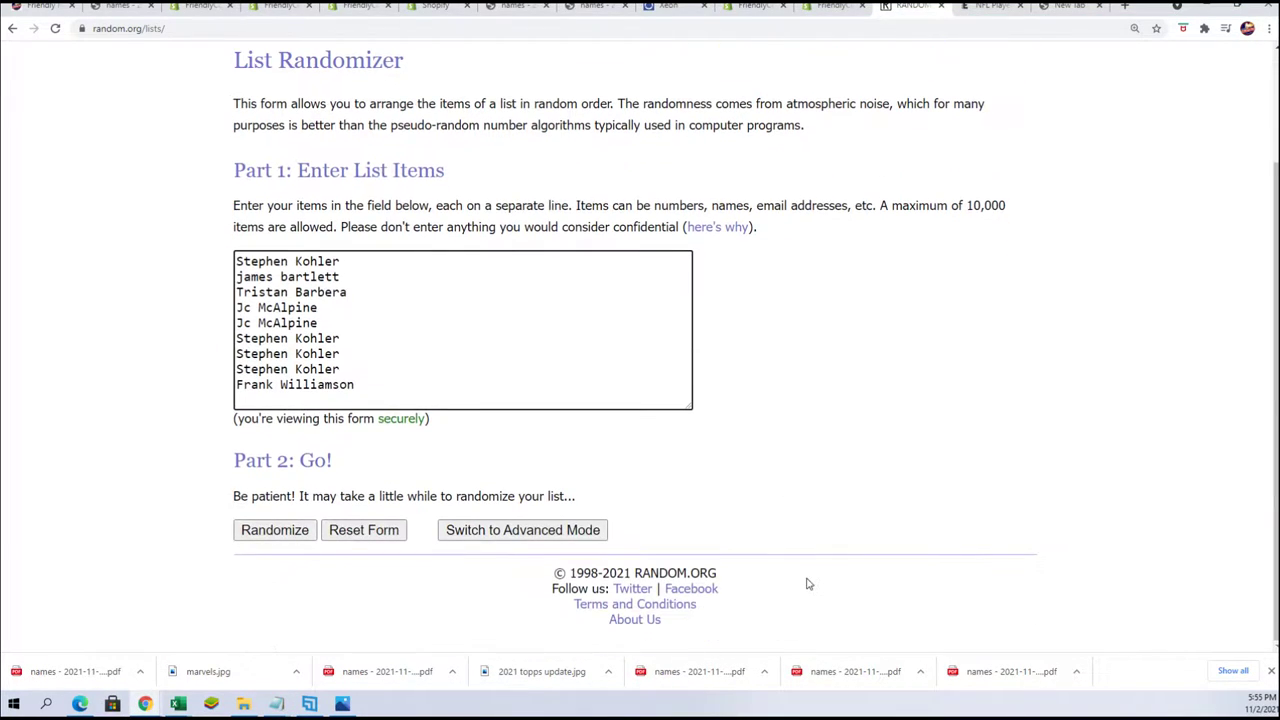
pyautogui.click(278, 530)
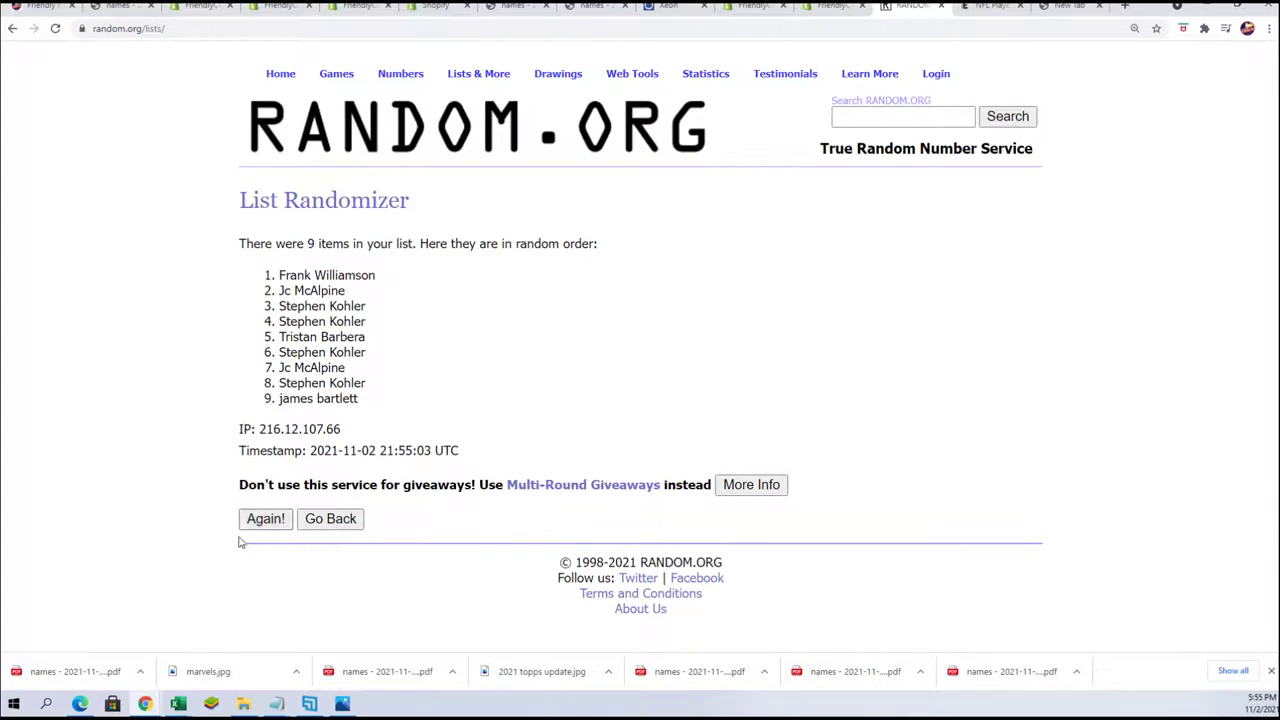
# Reshuffle the list with Again! until it reads randomized 7 times
pyautogui.click(263, 527)
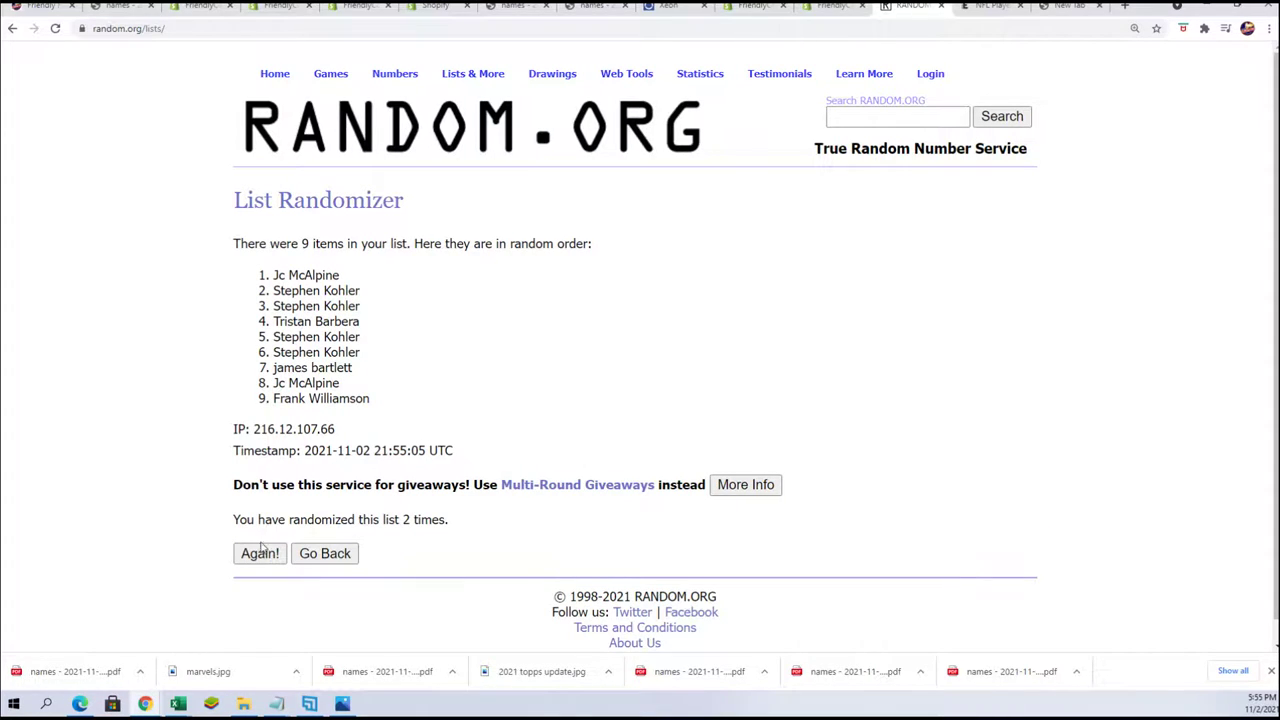
pyautogui.click(260, 552)
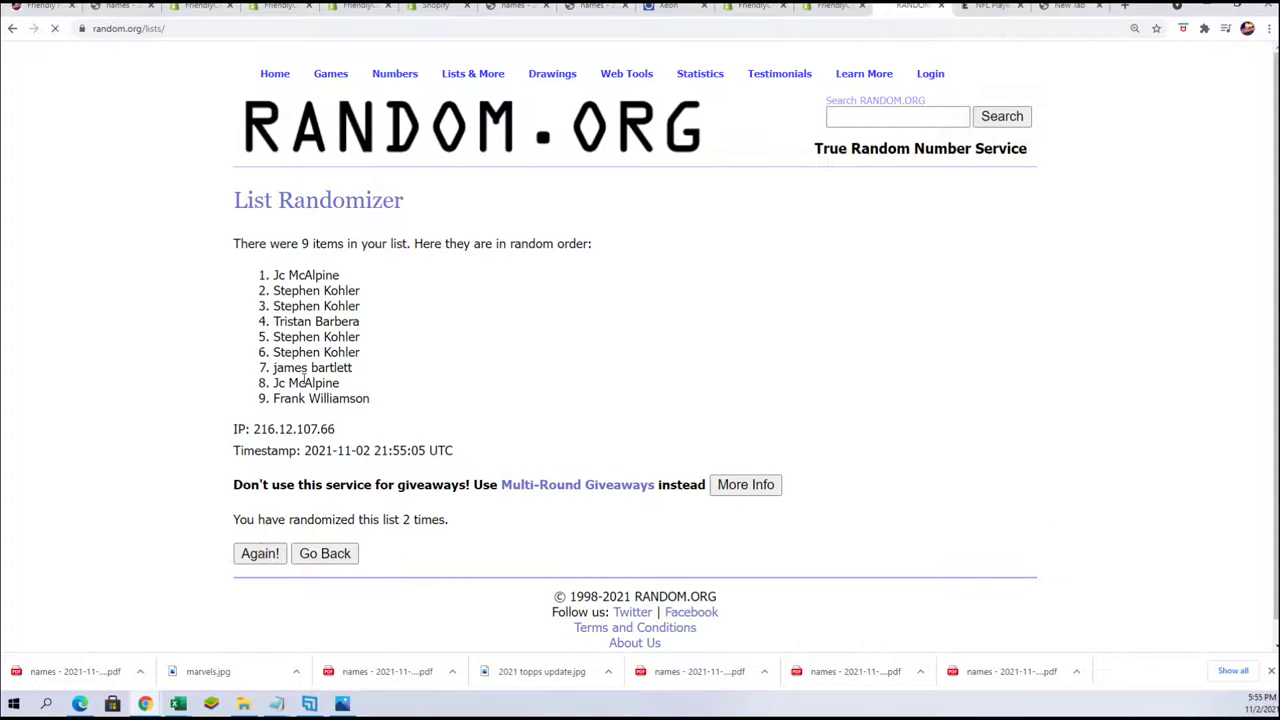
pyautogui.click(262, 551)
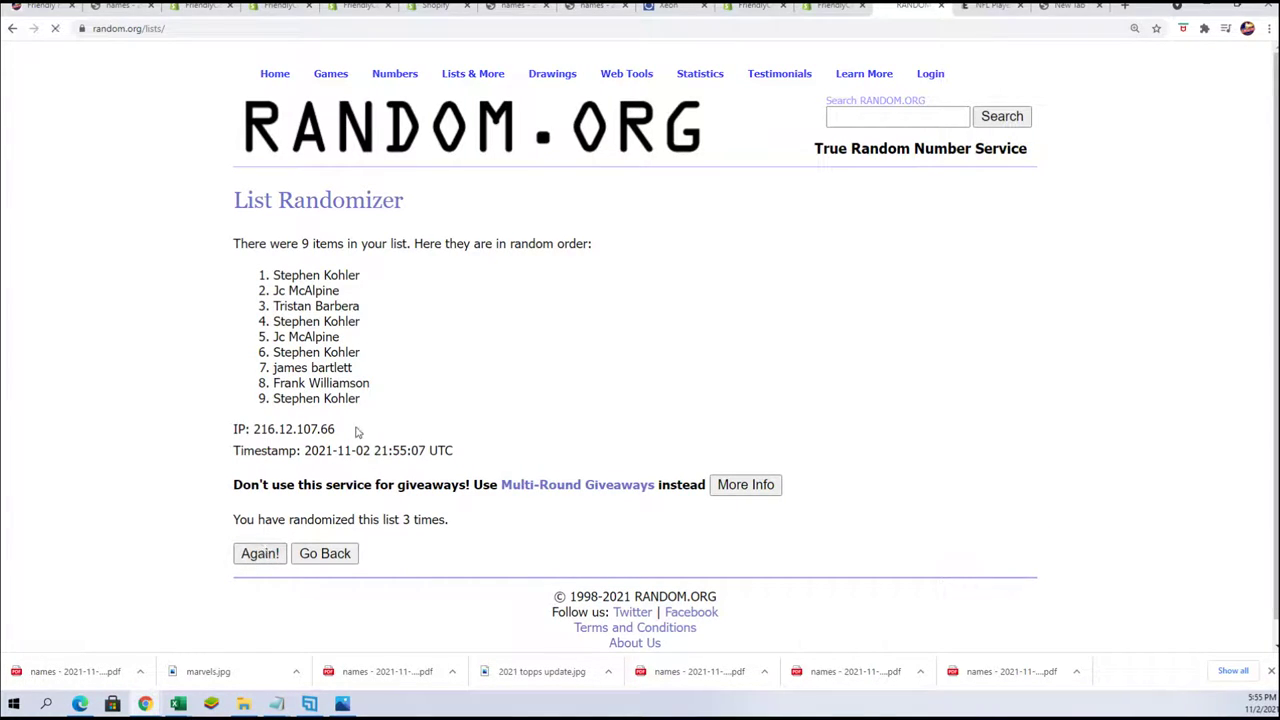
pyautogui.click(255, 550)
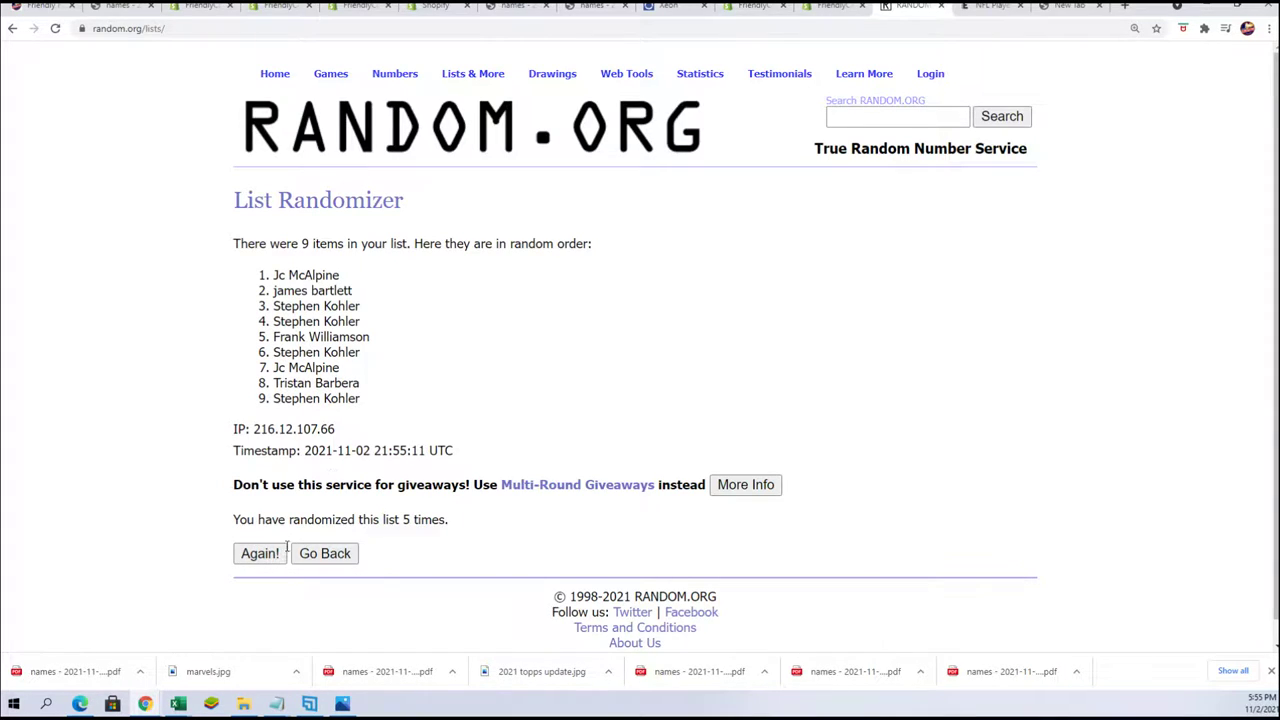
pyautogui.click(257, 552)
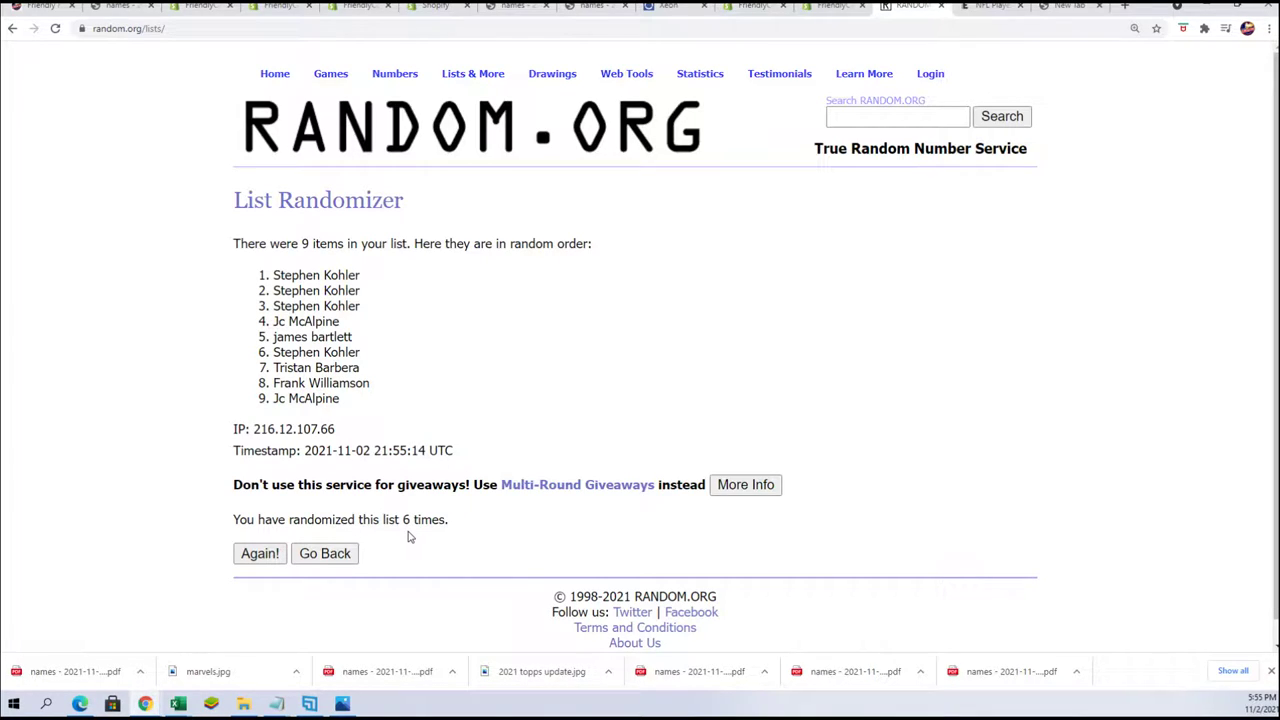
pyautogui.click(259, 553)
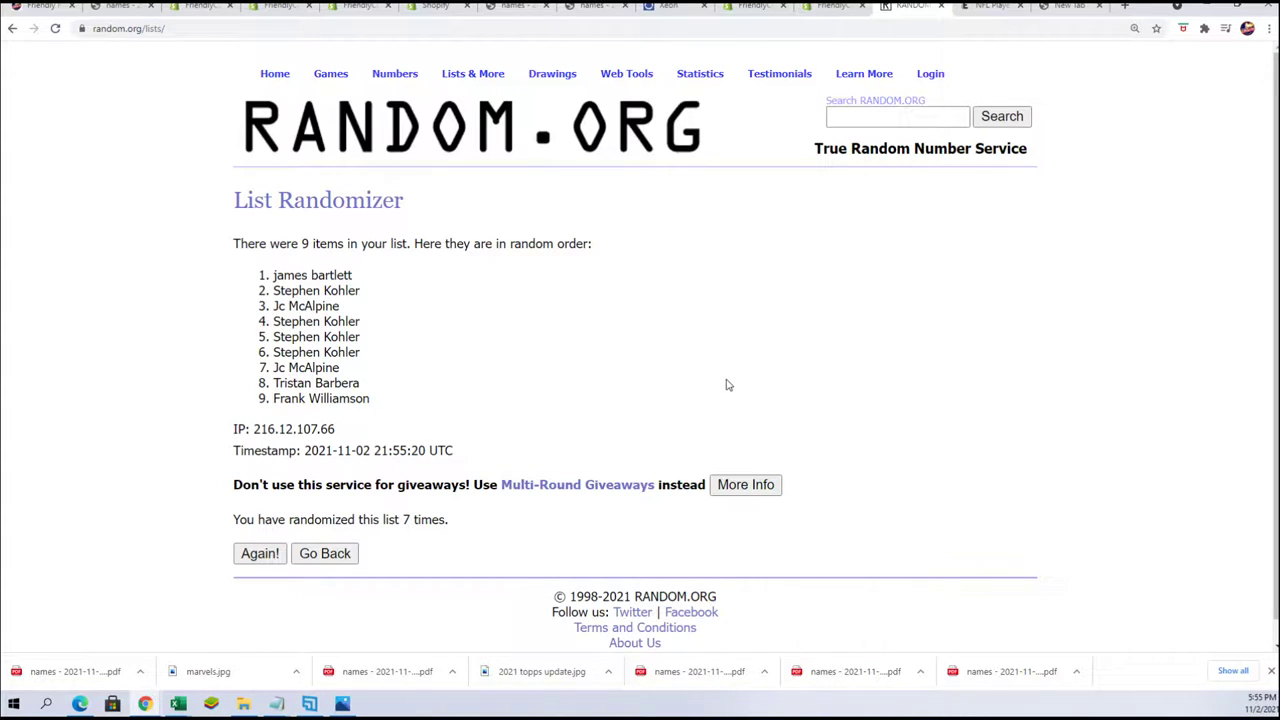
# Copy the top four shuffled names and add them below the second owner list in Notepad
pyautogui.moveTo(368, 321); pyautogui.dragTo(265, 271)
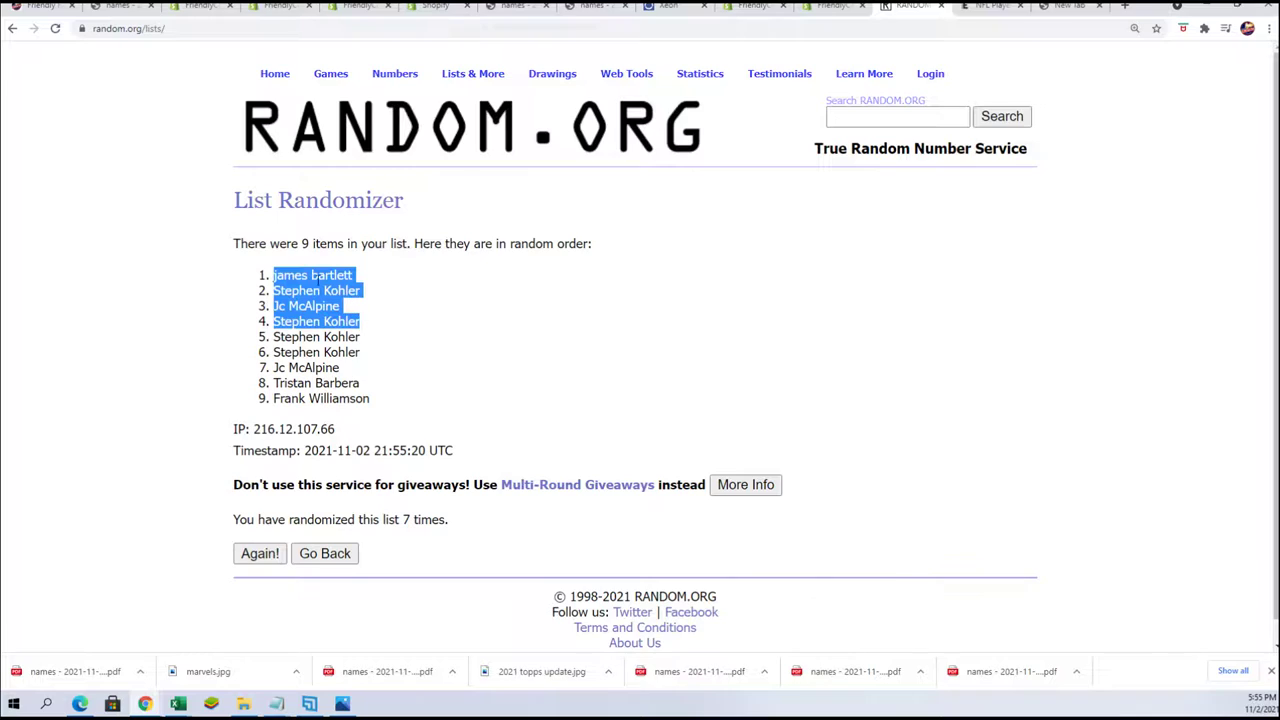
pyautogui.rightClick(311, 275)
pyautogui.click(338, 290)
pyautogui.hotkey('alt', 'Tab')
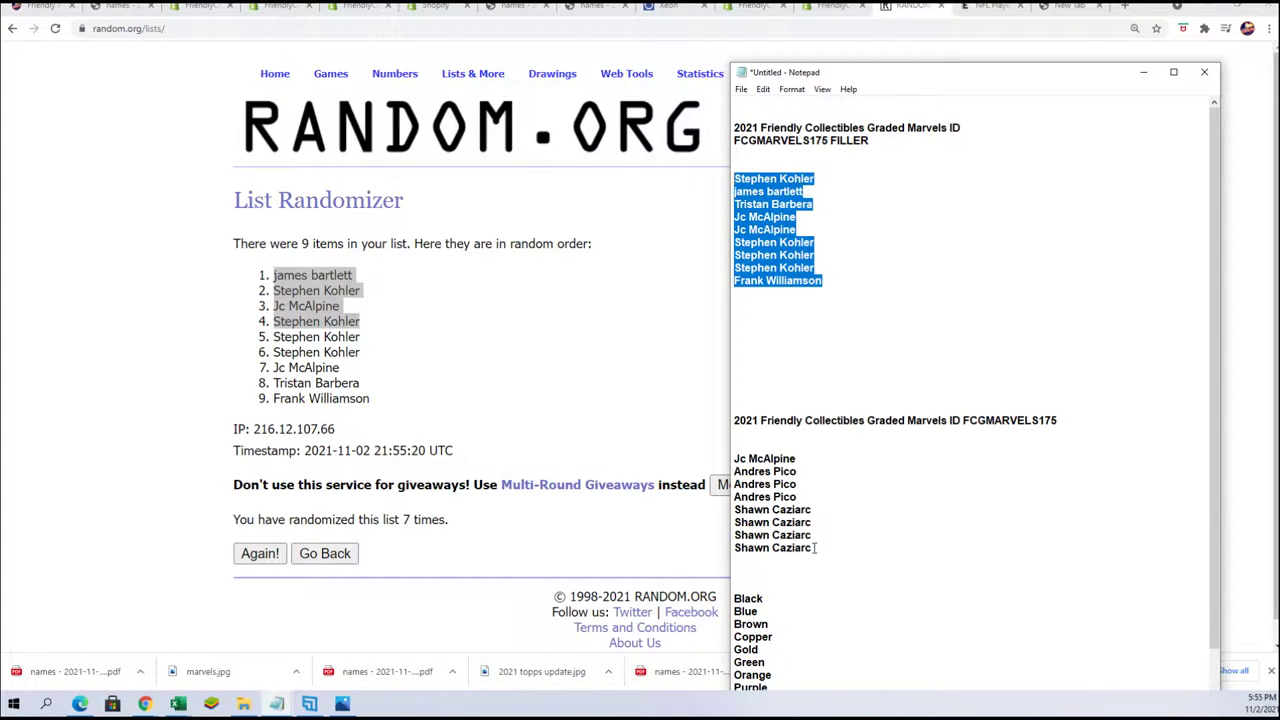
pyautogui.click(824, 546)
pyautogui.press('Return')
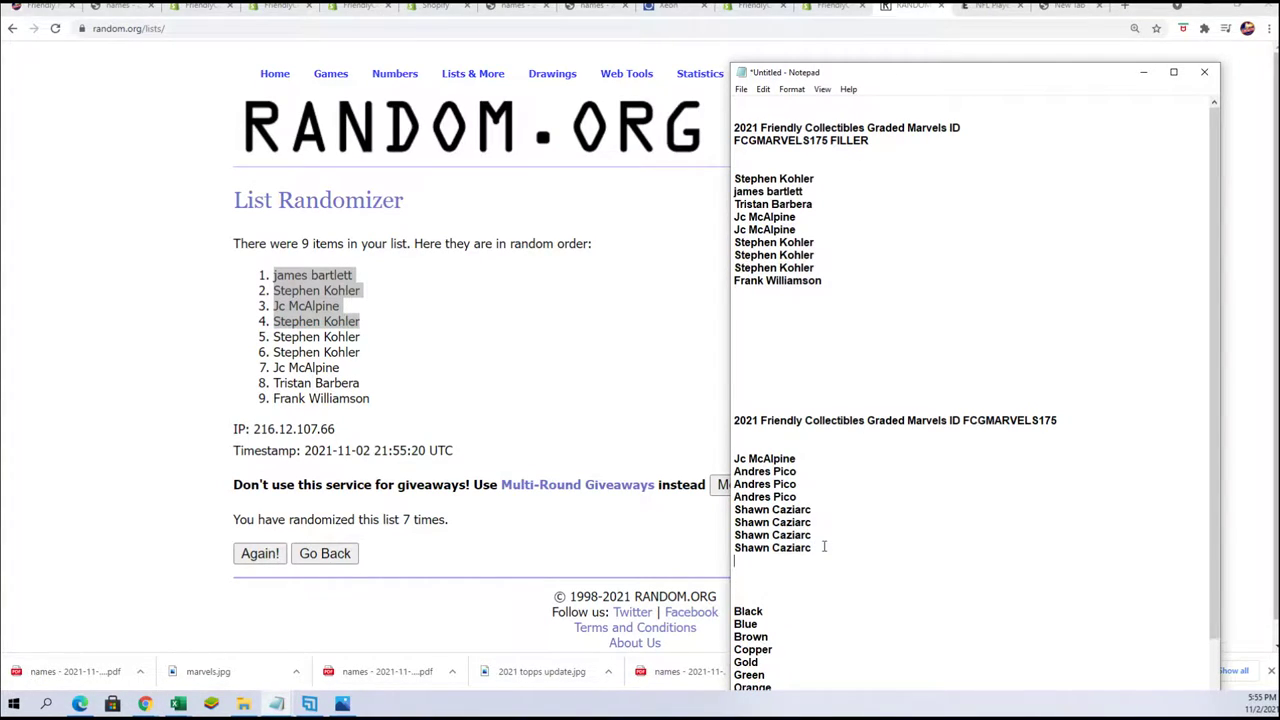
pyautogui.hotkey('ctrl', 'v')
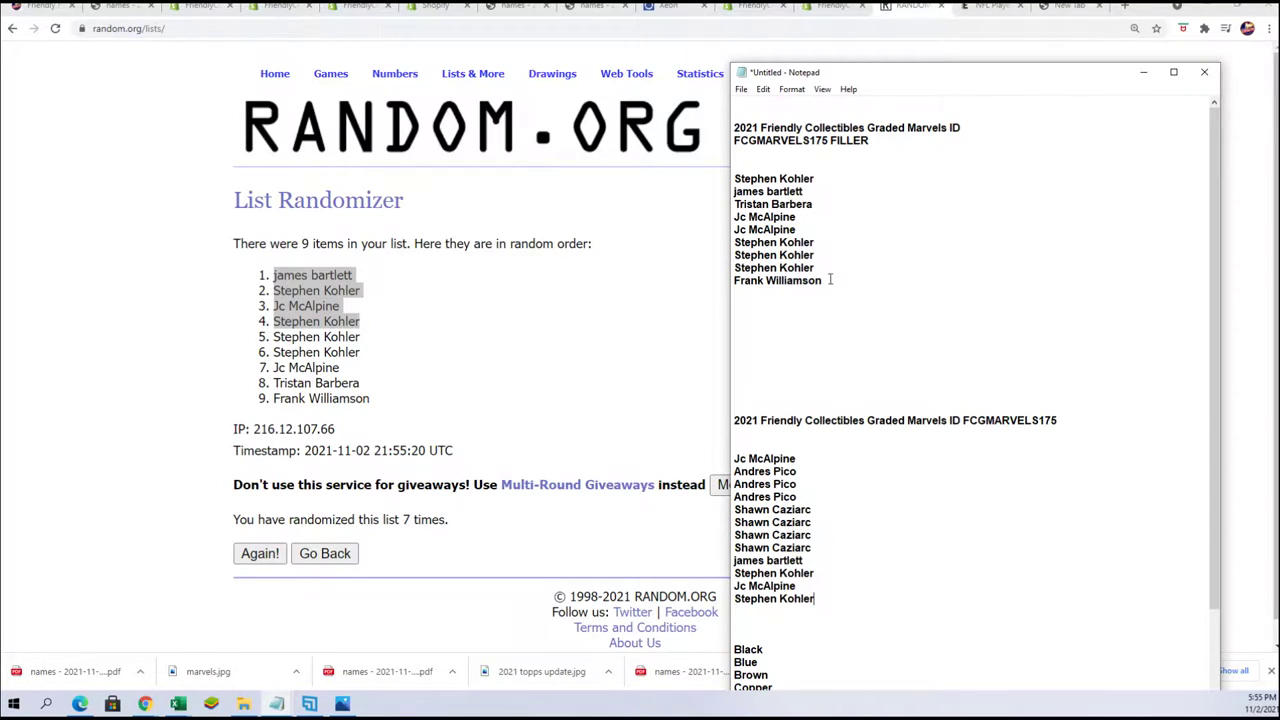
# Delete the FILLER heading and its name list
pyautogui.moveTo(830, 280); pyautogui.dragTo(693, 117)
pyautogui.press('BackSpace')
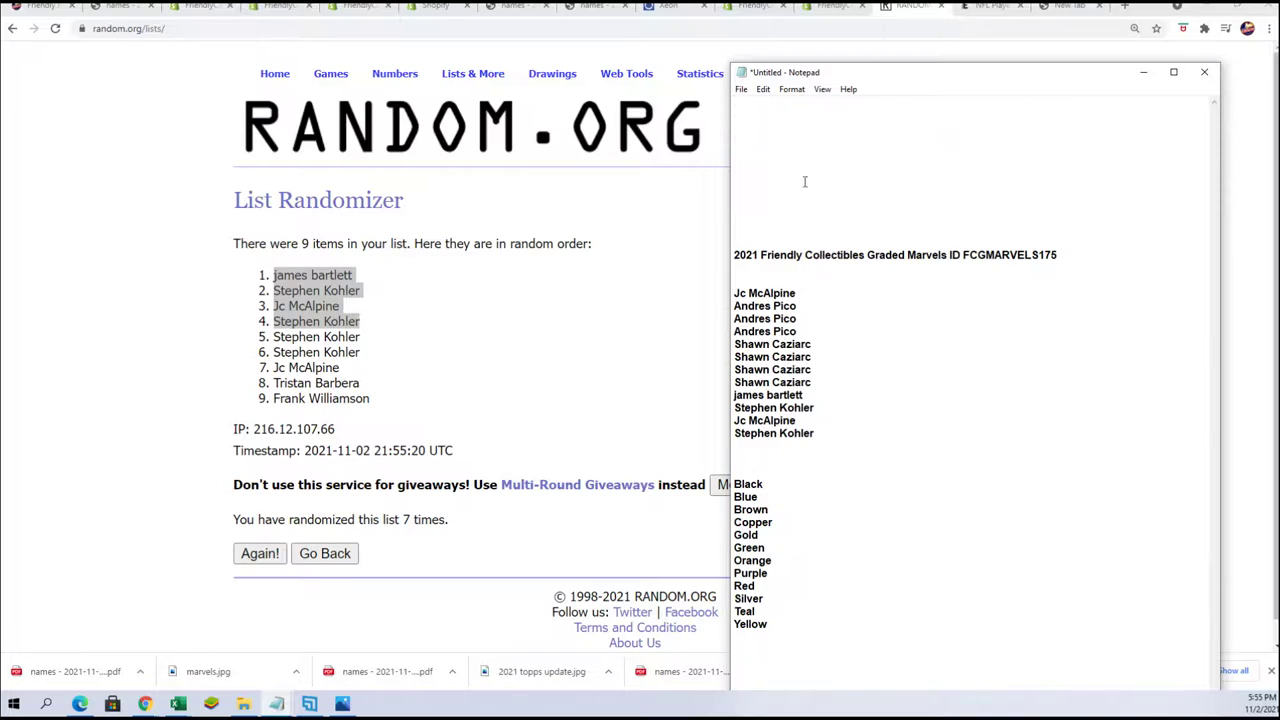
pyautogui.press('Delete')
pyautogui.press('Delete')
pyautogui.press('Delete')
pyautogui.press('Delete')
pyautogui.press('Delete')
pyautogui.press('Delete')
pyautogui.press('Delete')
pyautogui.press('Delete')
pyautogui.press('Delete')
pyautogui.press('Delete')
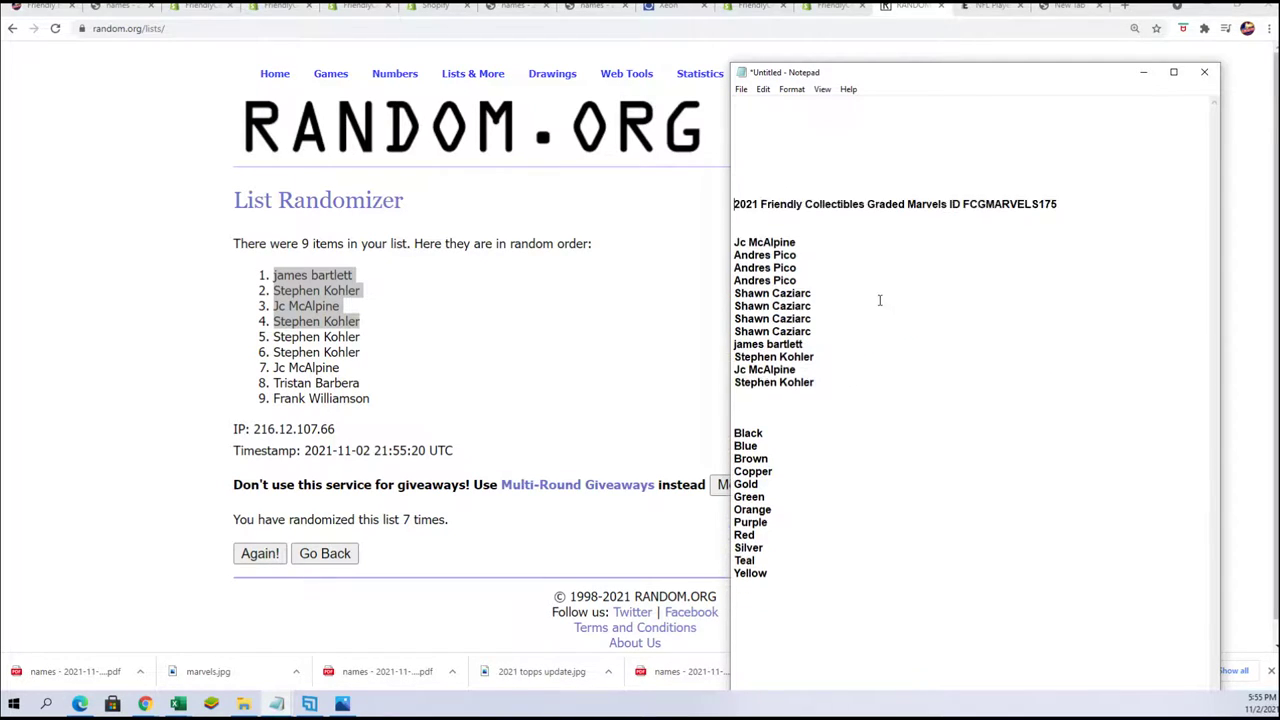
# Copy the combined twelve-name FCGMARVELS175 owner list
pyautogui.moveTo(823, 309); pyautogui.dragTo(765, 166)
pyautogui.rightClick(789, 199)
pyautogui.click(803, 240)
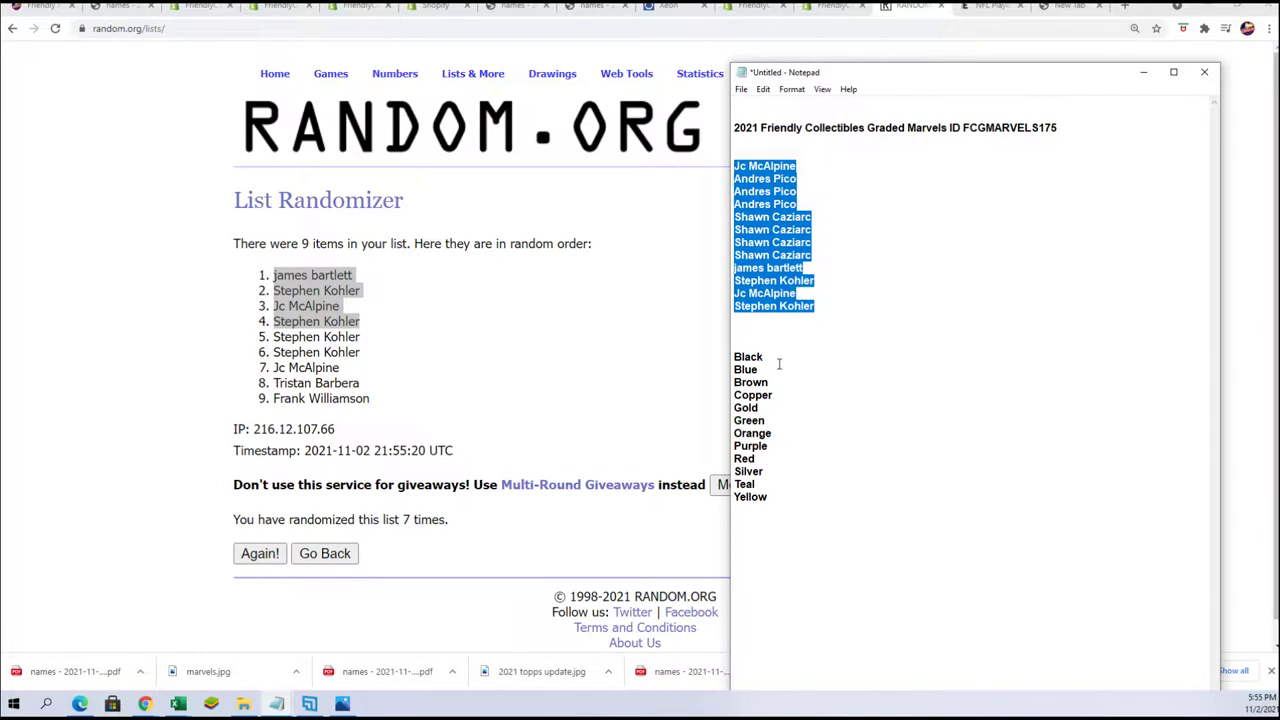
# Paste the twelve owner names into the List Randomizer box
pyautogui.click(488, 312)
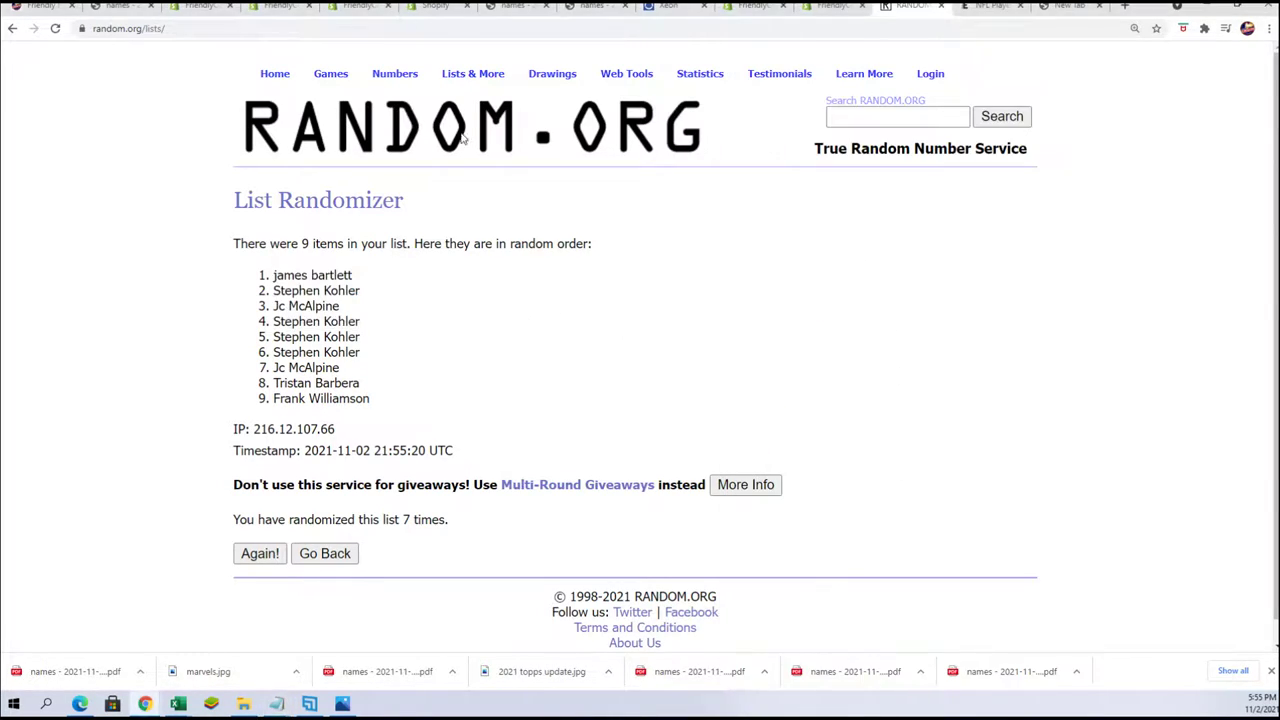
pyautogui.moveTo(470, 76)
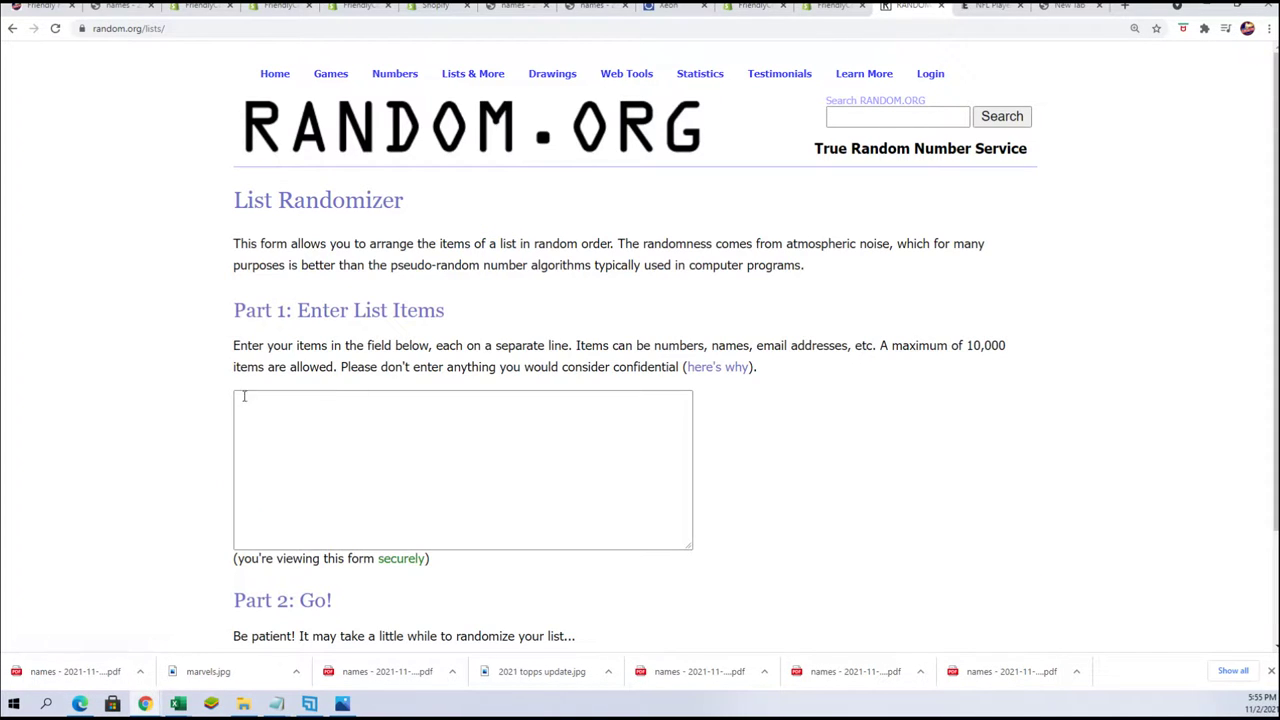
pyautogui.rightClick(250, 405)
pyautogui.click(284, 509)
pyautogui.scroll(-2, 400, 470)
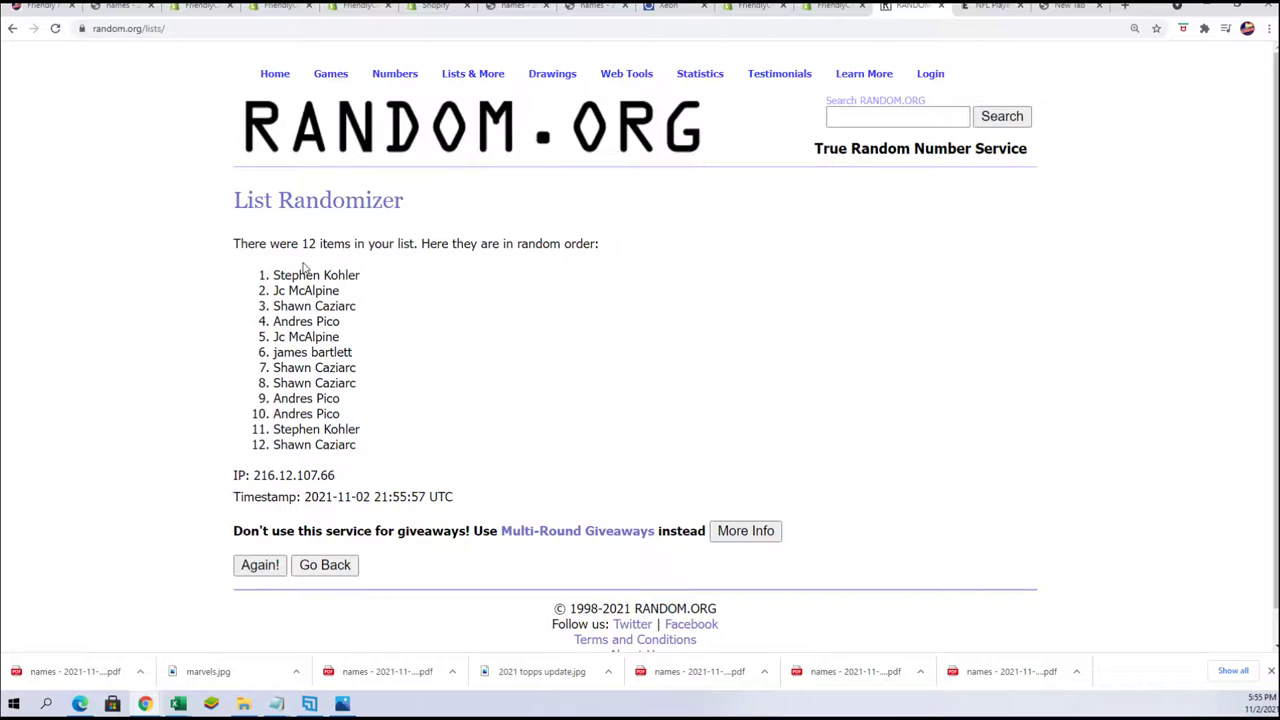
# Reshuffle the twelve names until the list reads randomized 7 times
pyautogui.click(259, 566)
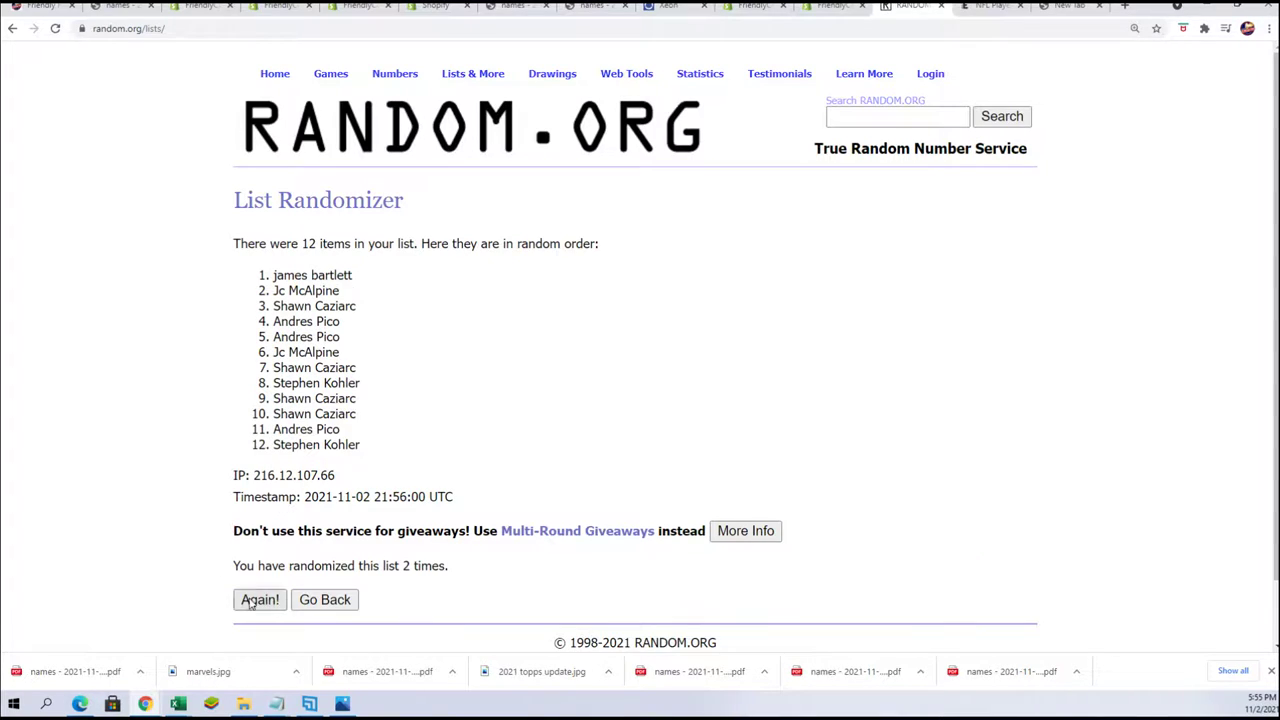
pyautogui.click(260, 600)
pyautogui.click(254, 603)
pyautogui.click(282, 598)
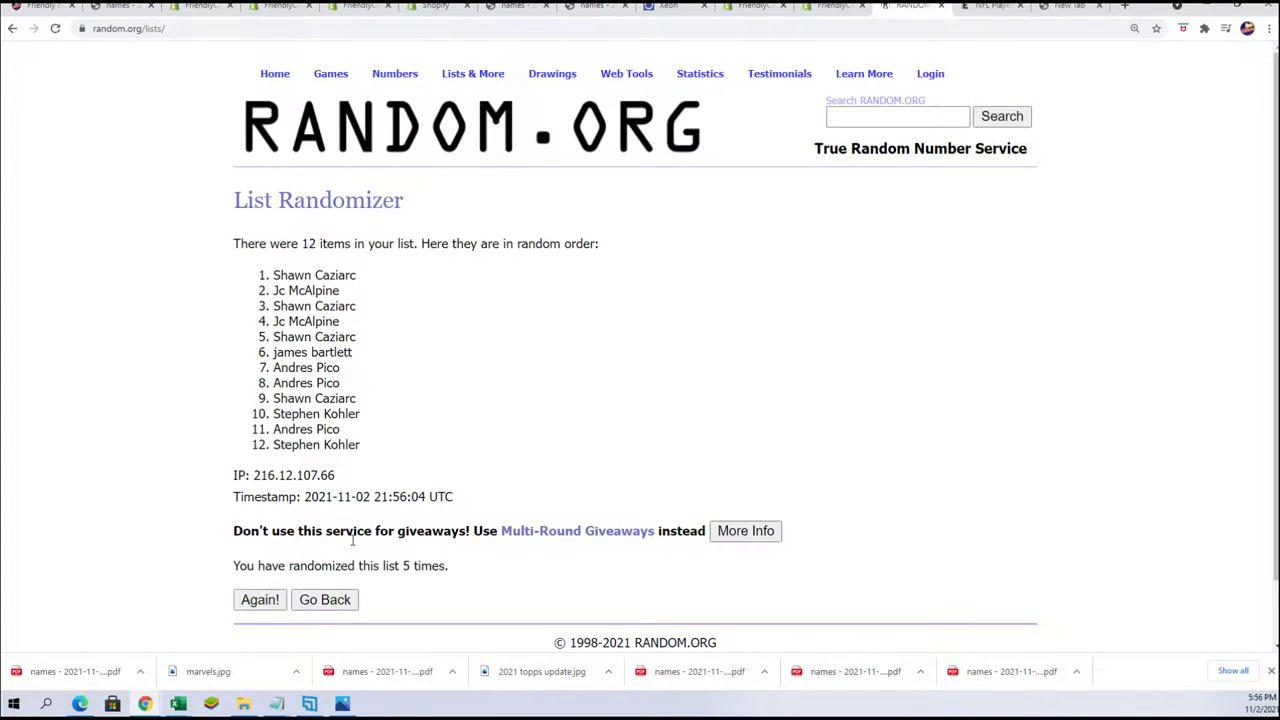
pyautogui.click(284, 597)
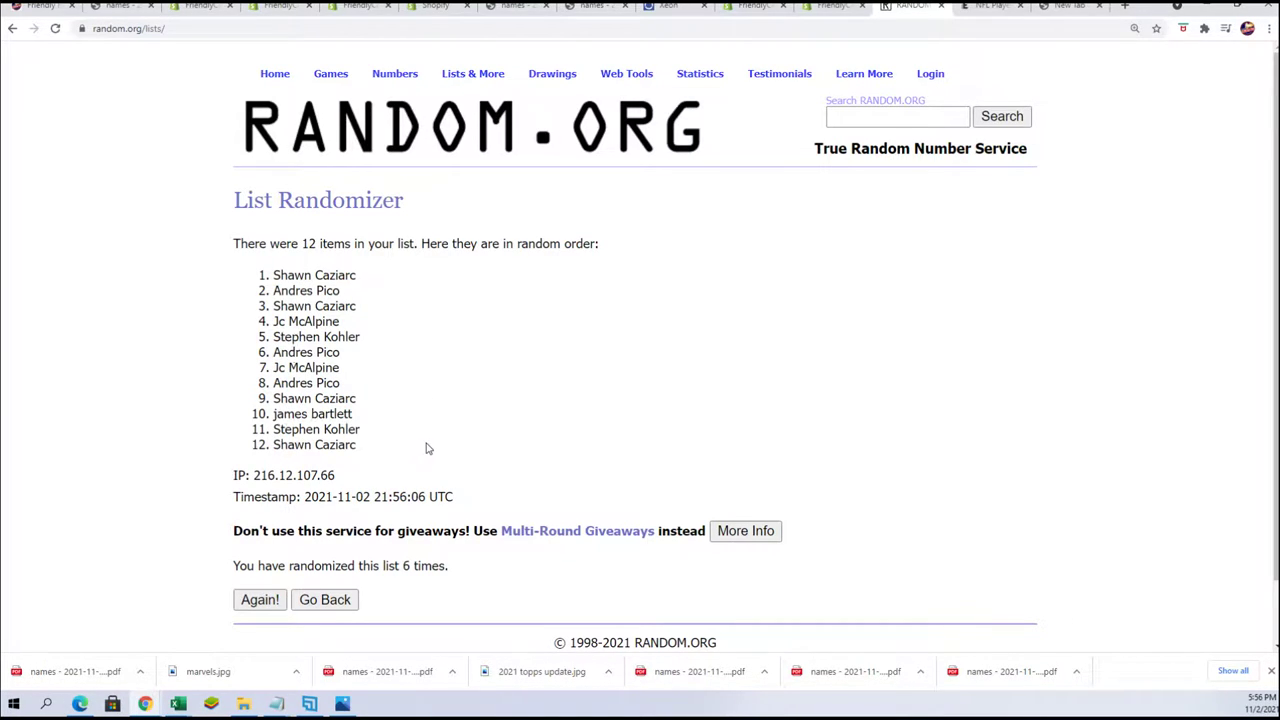
pyautogui.click(261, 601)
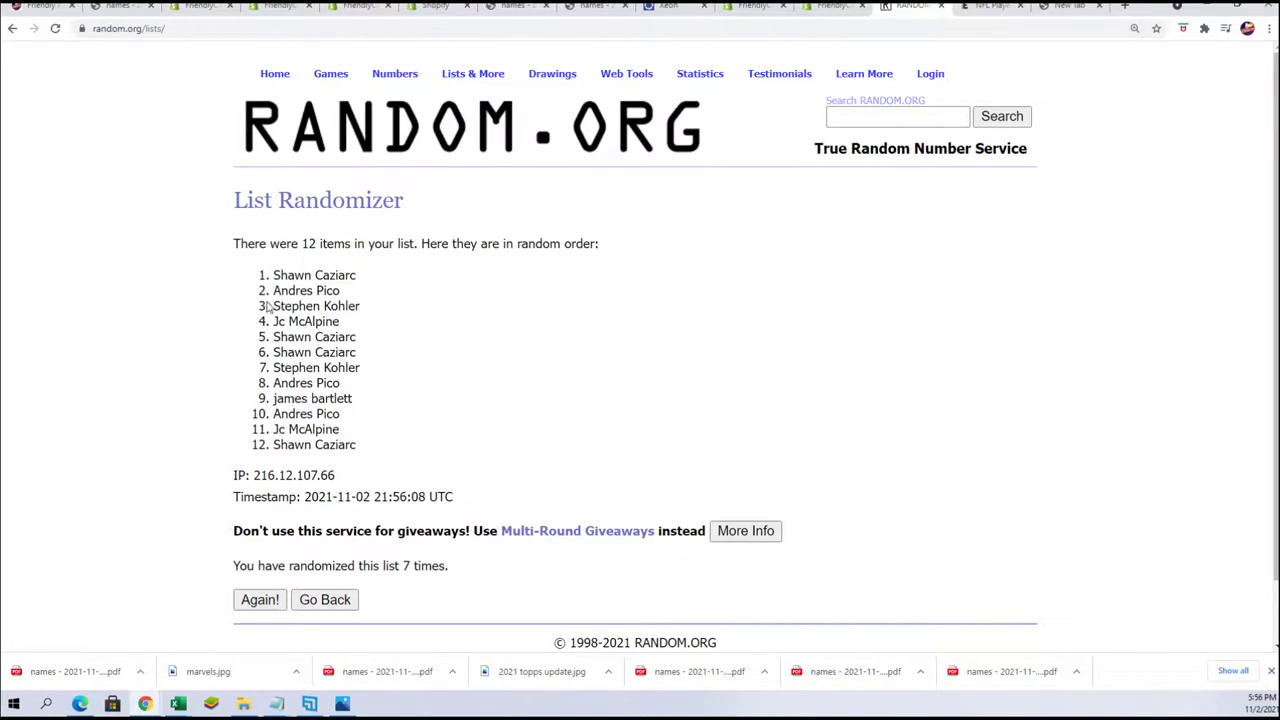
# Copy only the twelve names in their final shuffled order, excluding the IP line
pyautogui.moveTo(266, 276); pyautogui.dragTo(371, 455)
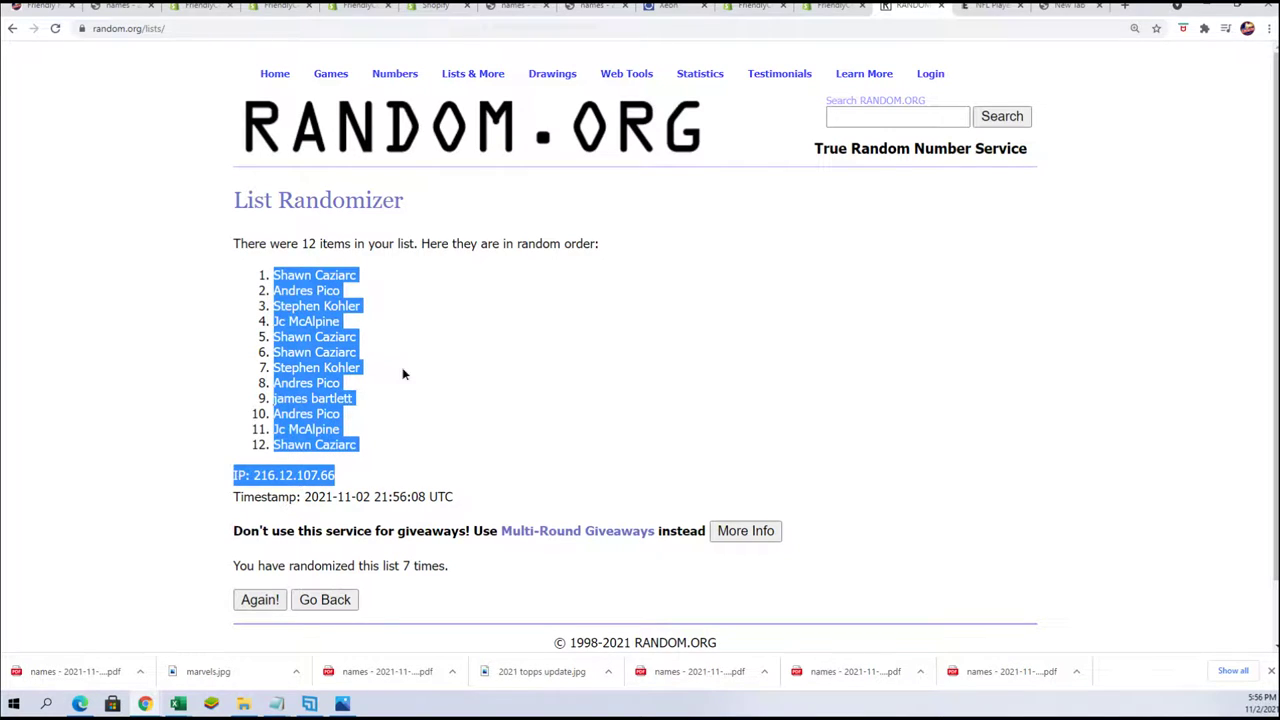
pyautogui.click(291, 268)
pyautogui.moveTo(274, 264); pyautogui.dragTo(362, 452)
pyautogui.rightClick(290, 286)
pyautogui.click(305, 297)
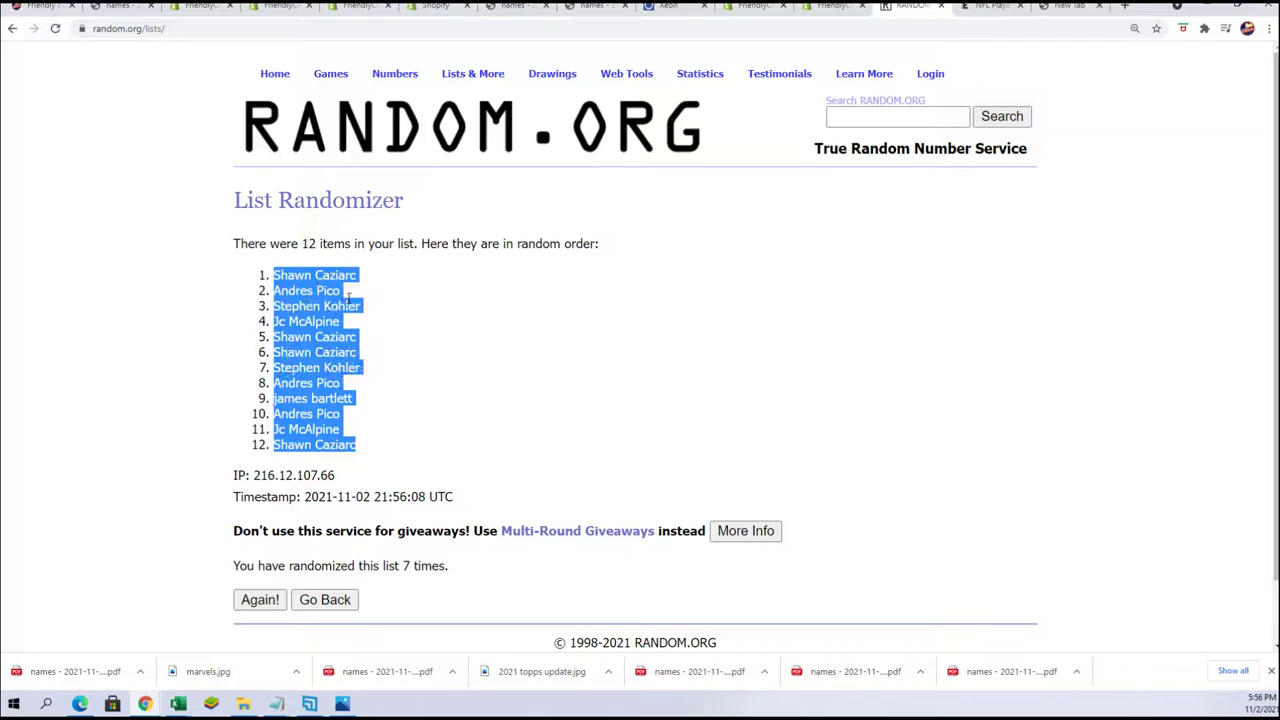
# Paste the shuffled owner names into A2:A13 in Excel as plain text
pyautogui.hotkey('alt', 'Tab')
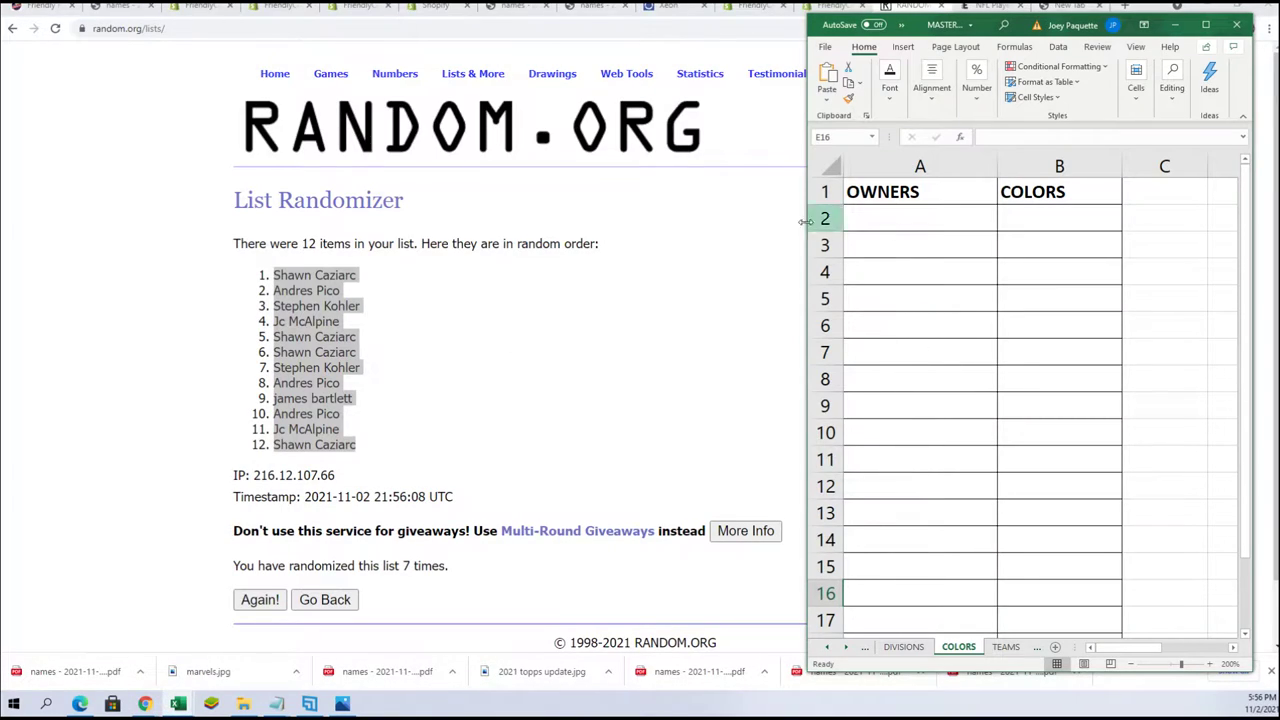
pyautogui.click(866, 222)
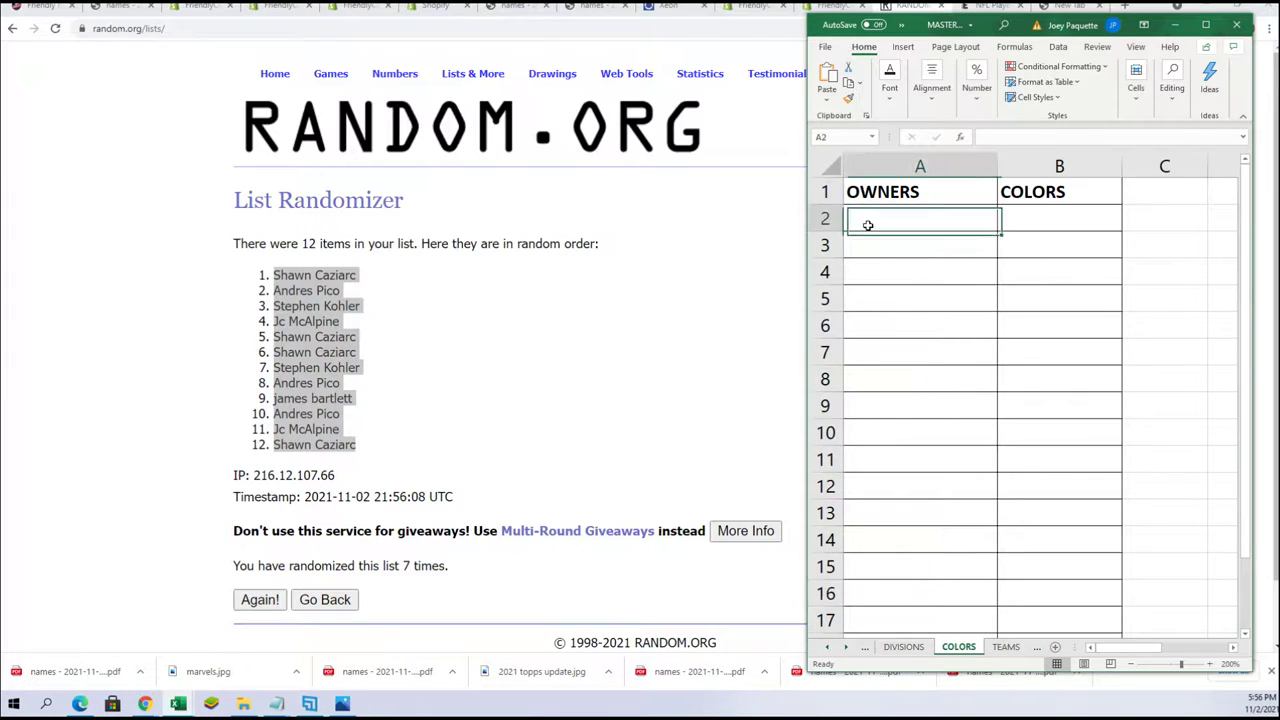
pyautogui.rightClick(868, 220)
pyautogui.click(912, 309)
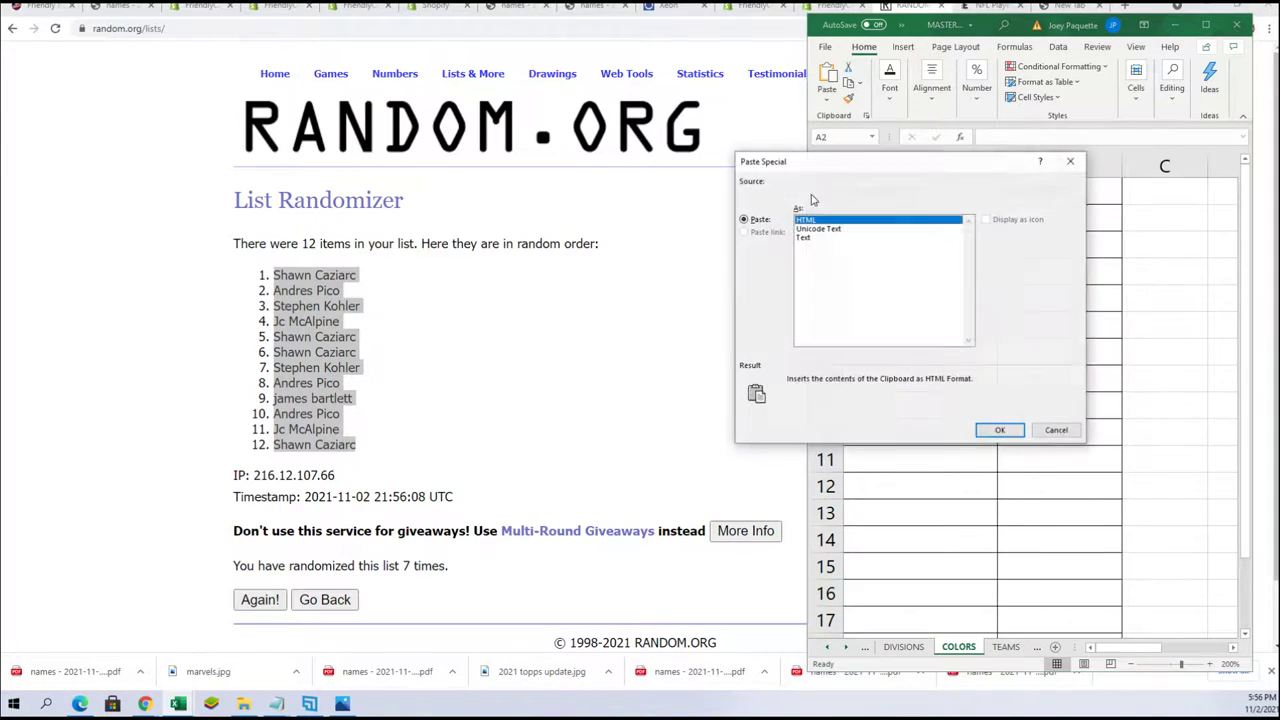
pyautogui.click(806, 237)
pyautogui.click(1003, 430)
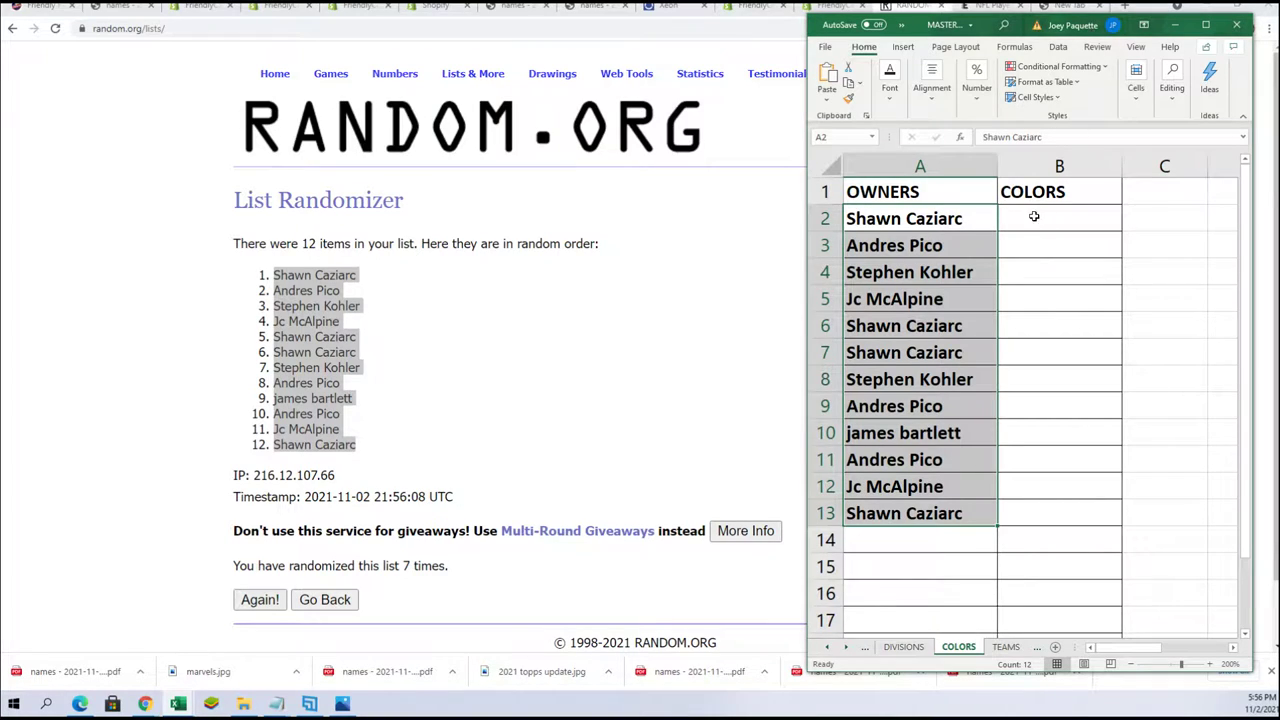
# Select B2:B13 for the colours and load a fresh List Randomizer form
pyautogui.moveTo(1032, 215); pyautogui.dragTo(1045, 522)
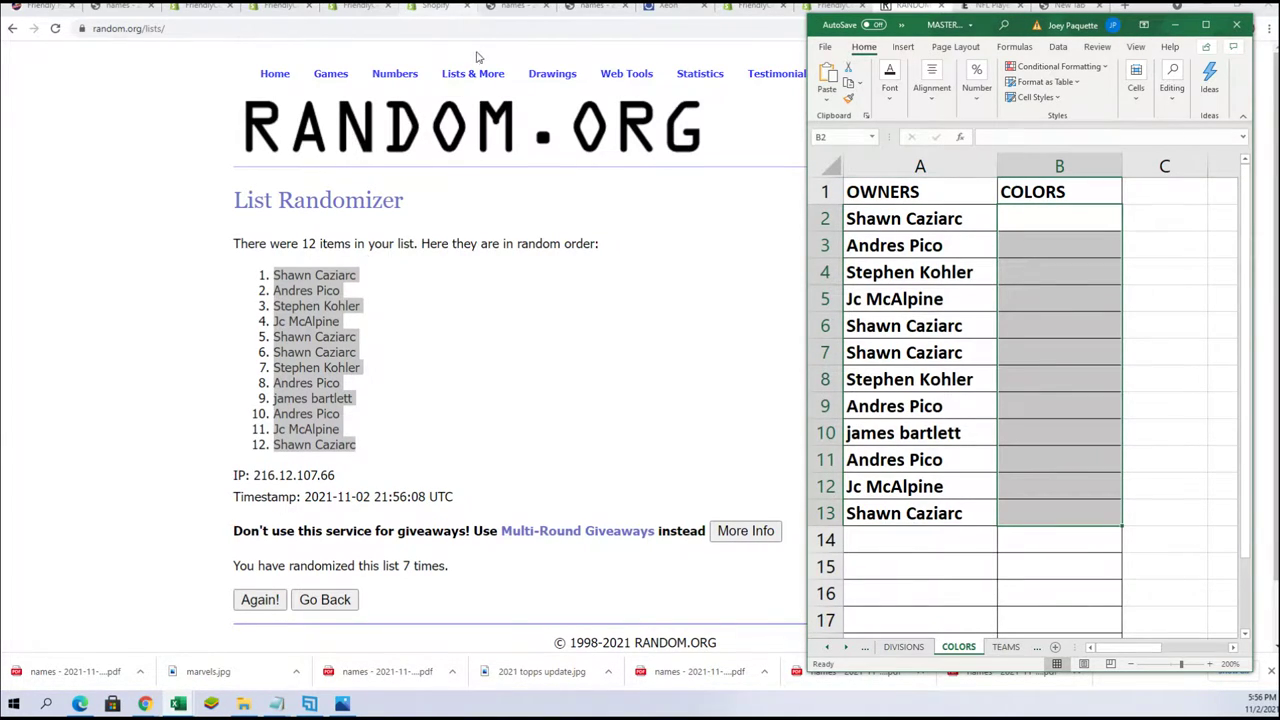
pyautogui.moveTo(474, 73)
pyautogui.click(480, 95)
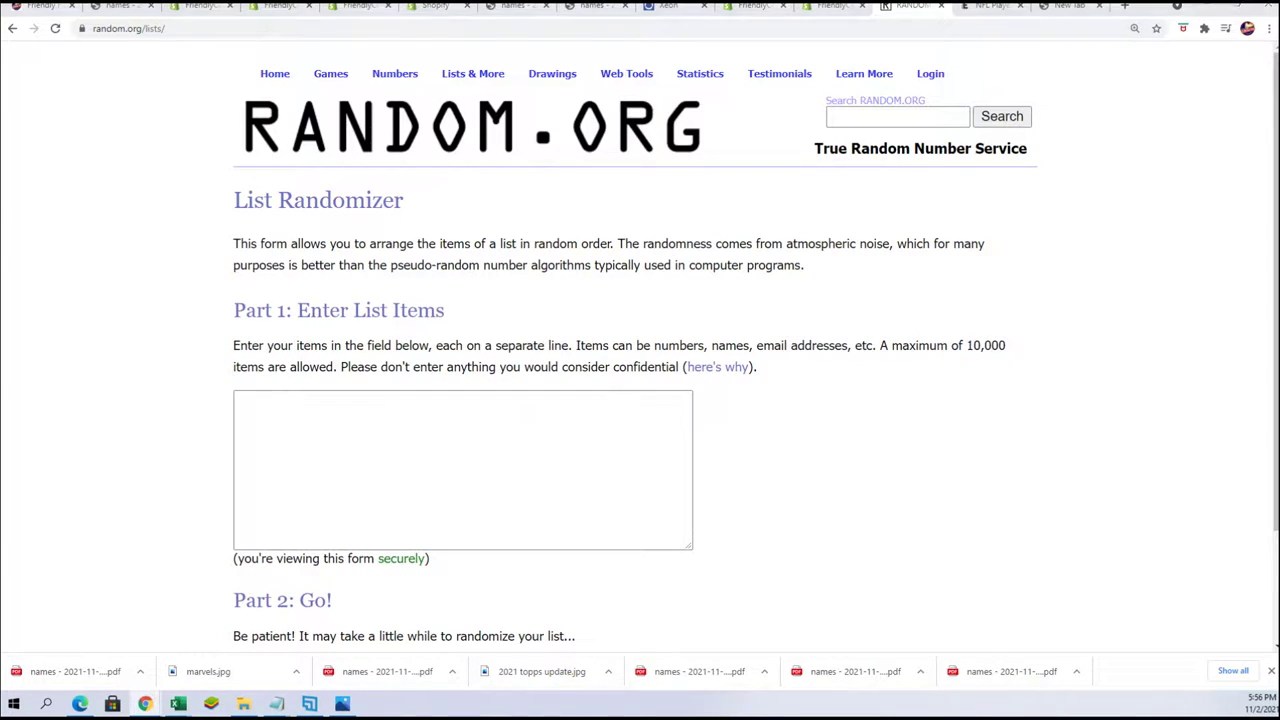
# Copy the twelve colour names from Notepad into the List Randomizer box
pyautogui.hotkey('alt', 'Tab')
pyautogui.moveTo(772, 496); pyautogui.dragTo(734, 352)
pyautogui.rightClick(736, 374)
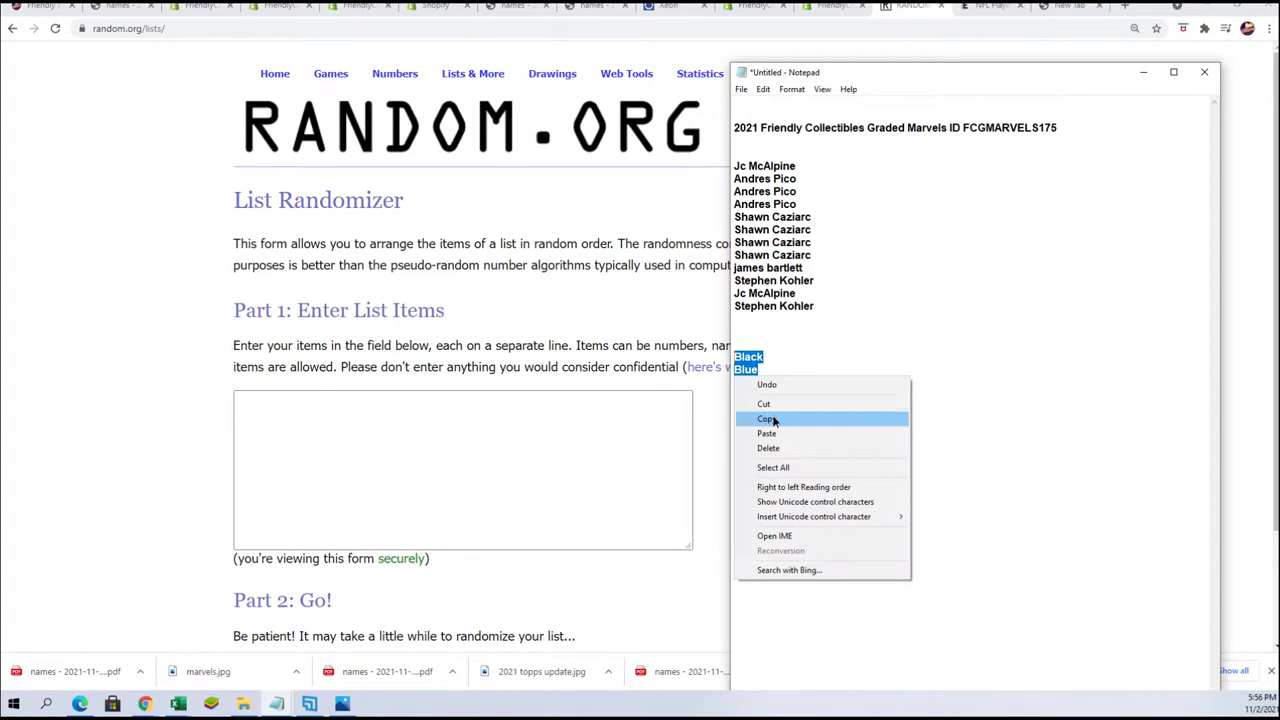
pyautogui.click(774, 419)
pyautogui.click(400, 418)
pyautogui.rightClick(377, 414)
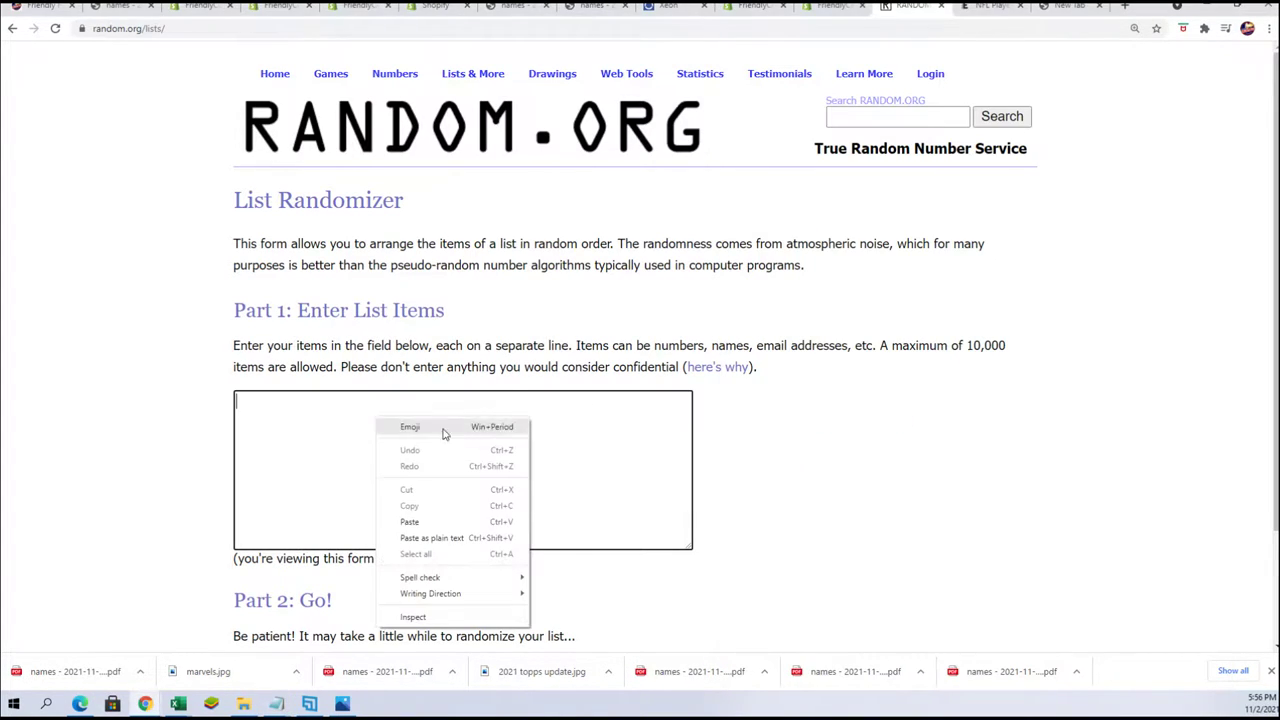
pyautogui.click(440, 518)
pyautogui.scroll(-2, 737, 488)
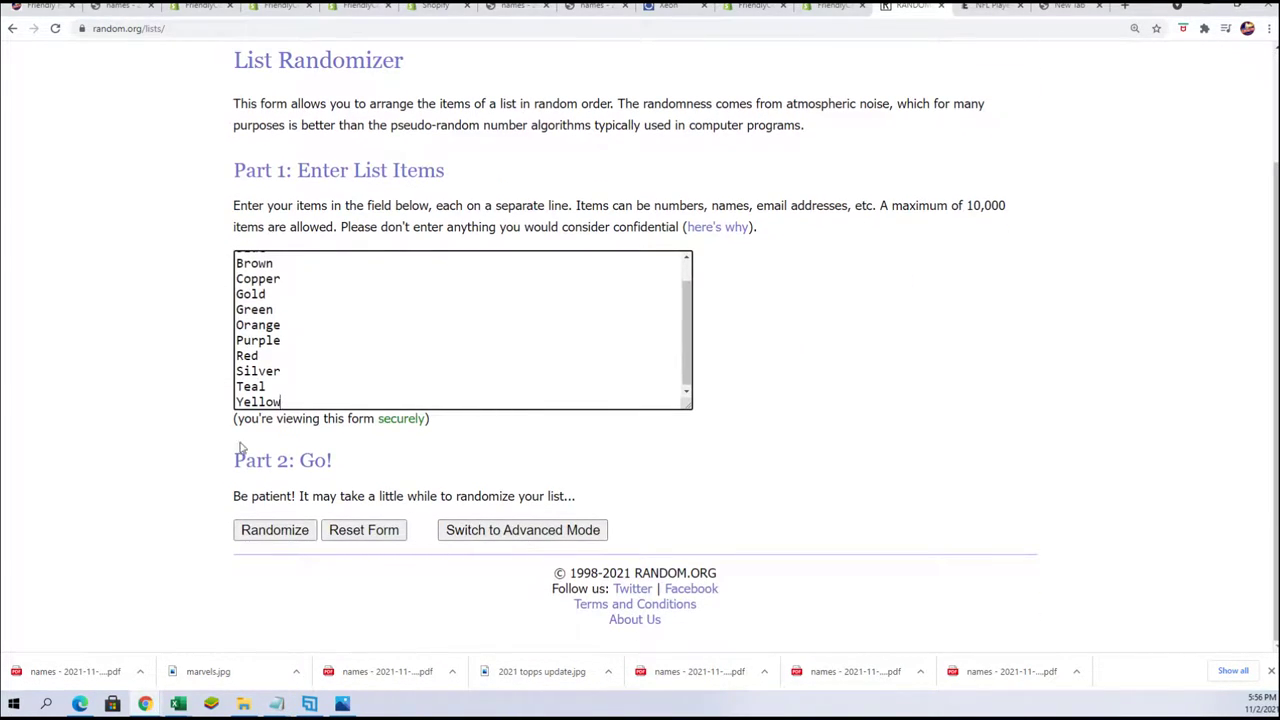
# Randomize the colour list, then reshuffle until it has been randomized 7 times
pyautogui.click(268, 530)
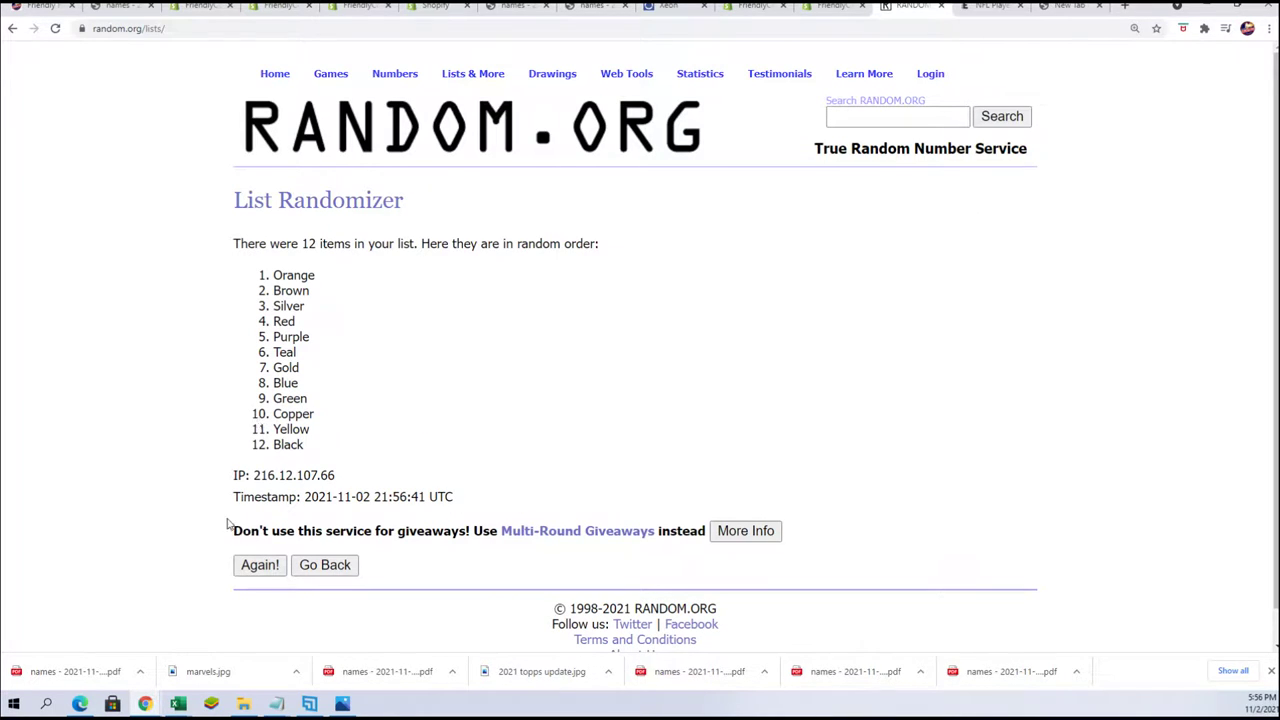
pyautogui.click(260, 598)
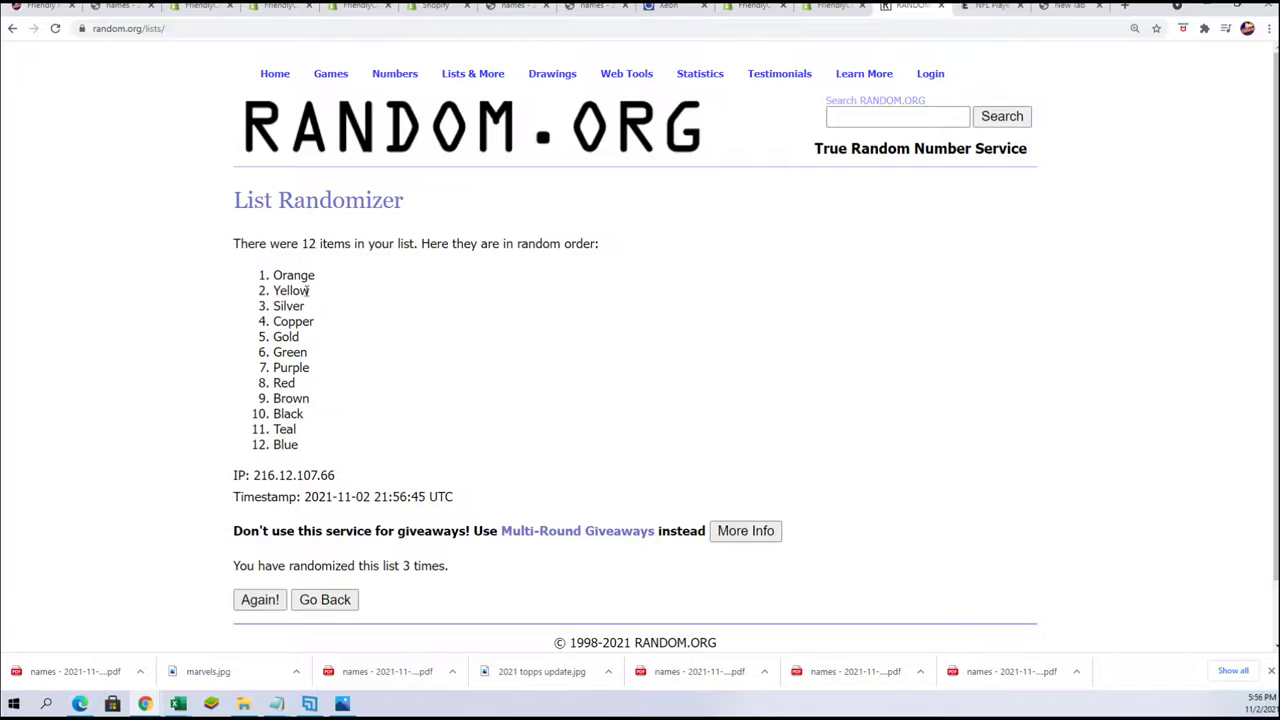
pyautogui.click(259, 600)
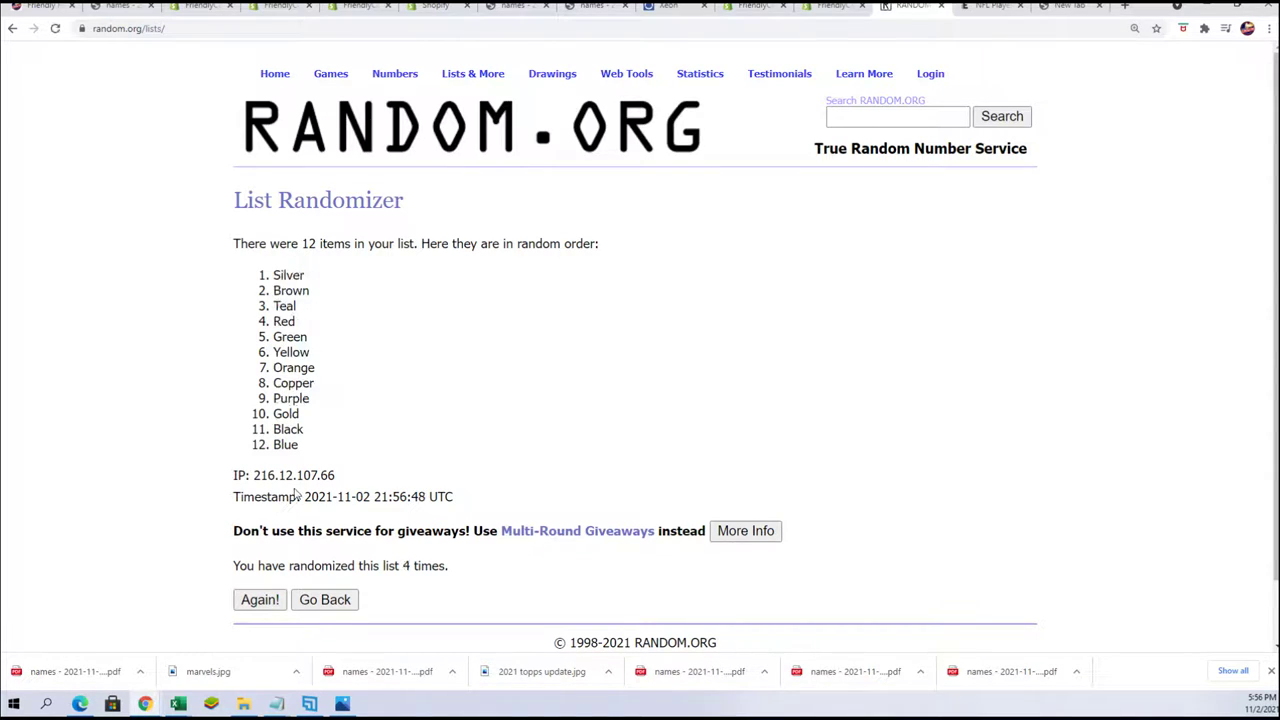
pyautogui.click(260, 600)
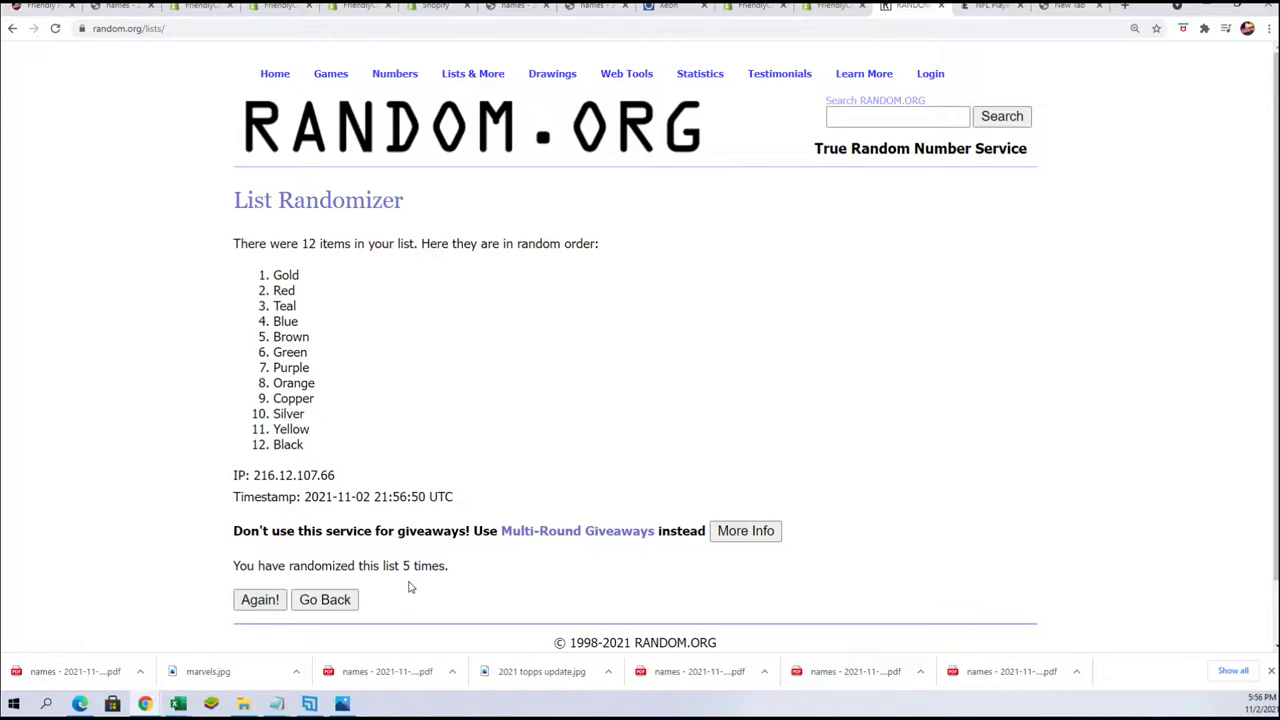
pyautogui.click(260, 600)
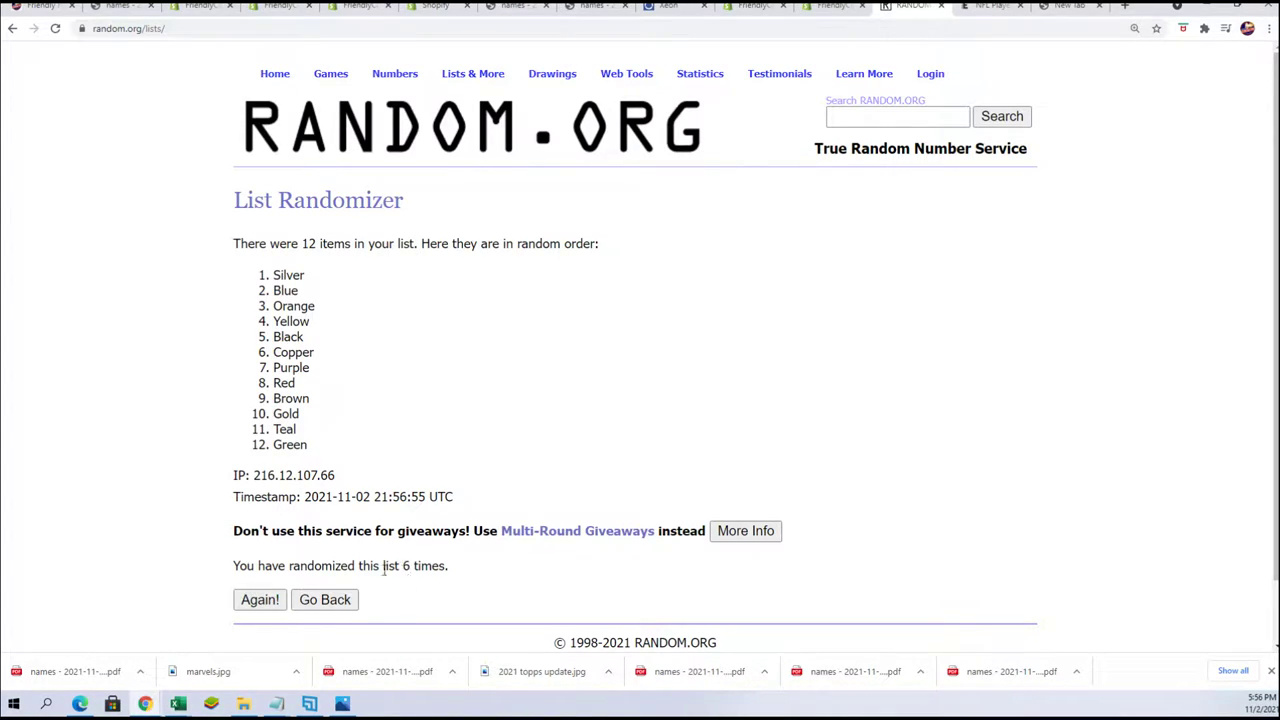
pyautogui.click(276, 596)
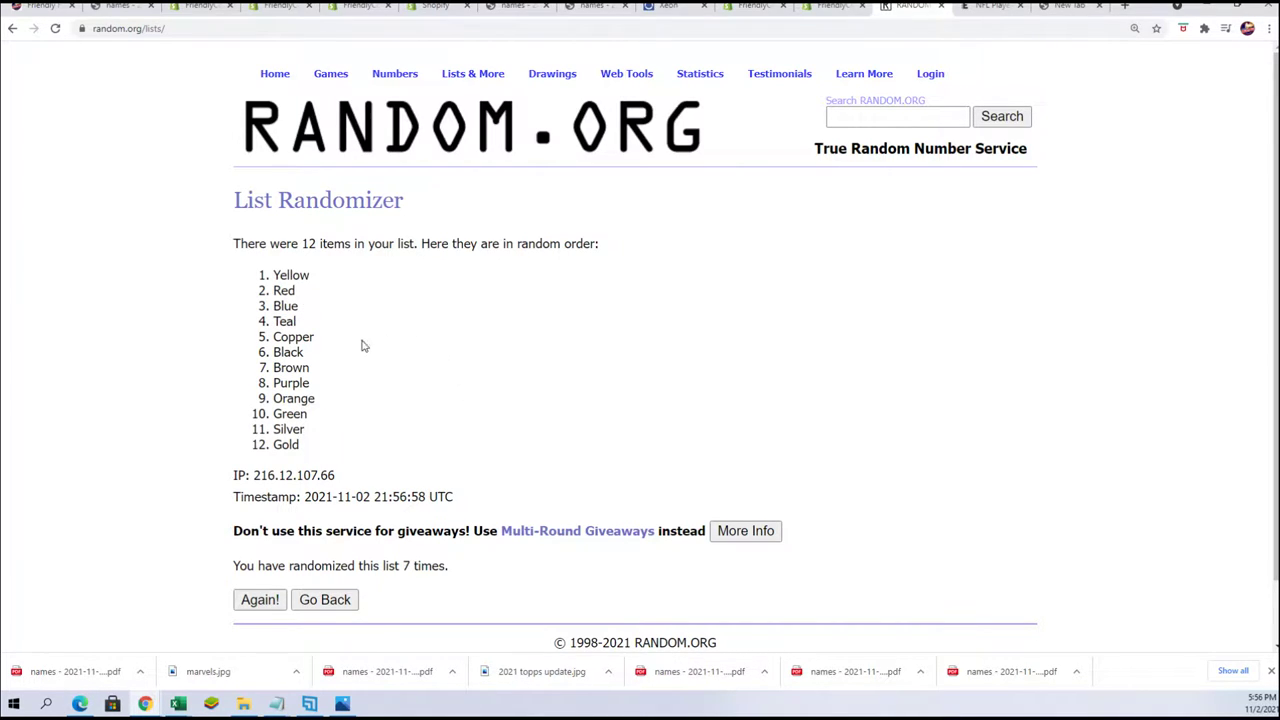
# Copy the final colour order and paste it into B2 as plain text
pyautogui.moveTo(273, 270); pyautogui.dragTo(310, 439)
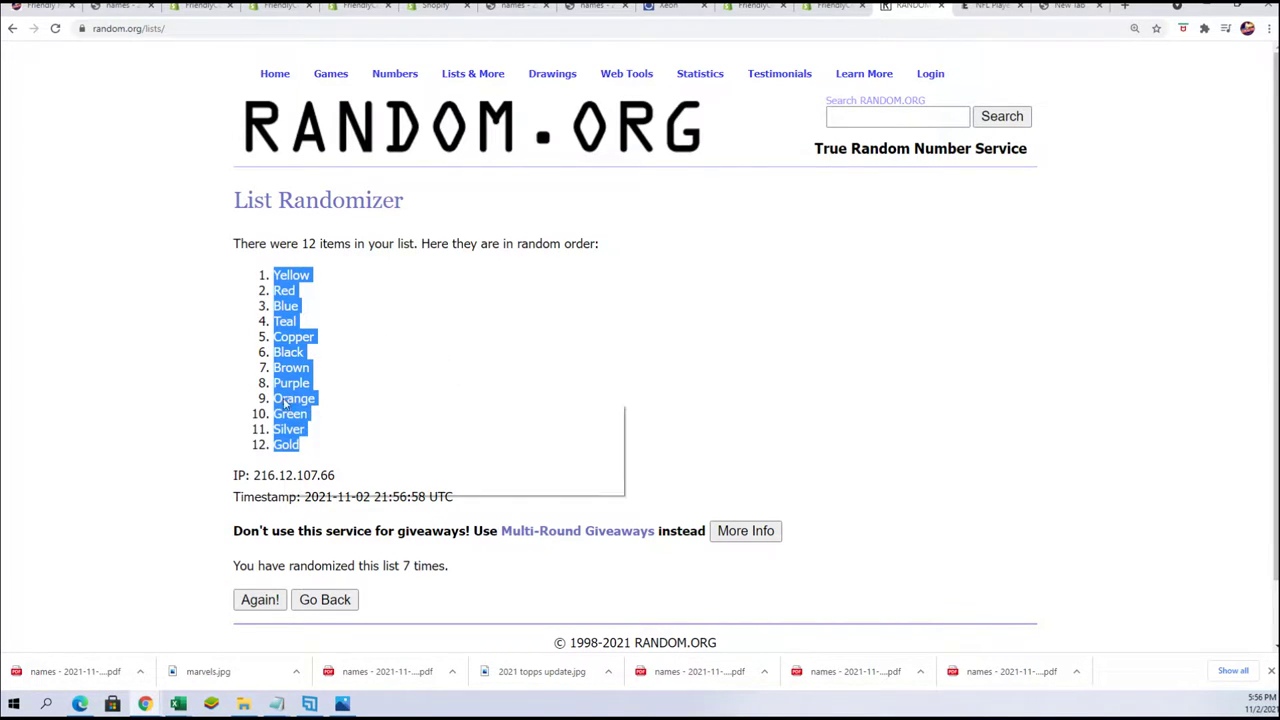
pyautogui.rightClick(310, 439)
pyautogui.click(322, 414)
pyautogui.hotkey('alt', 'Tab')
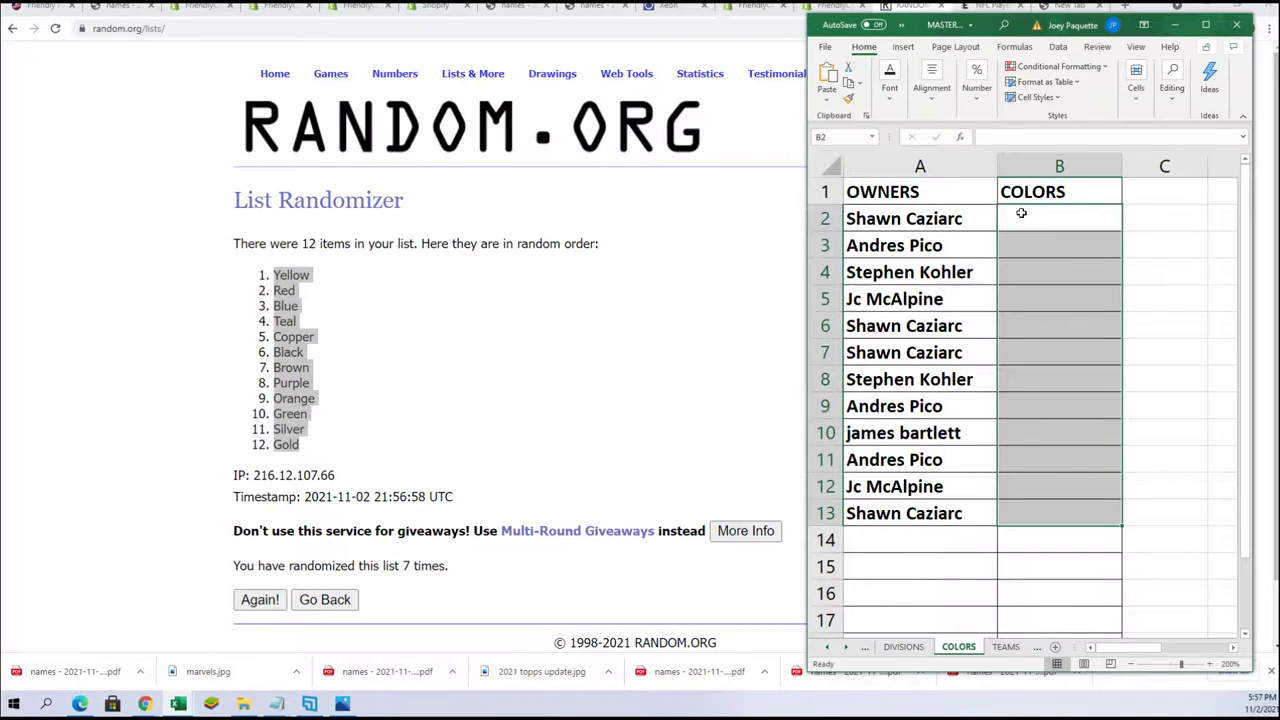
pyautogui.click(1026, 214)
pyautogui.rightClick(1026, 214)
pyautogui.click(1080, 306)
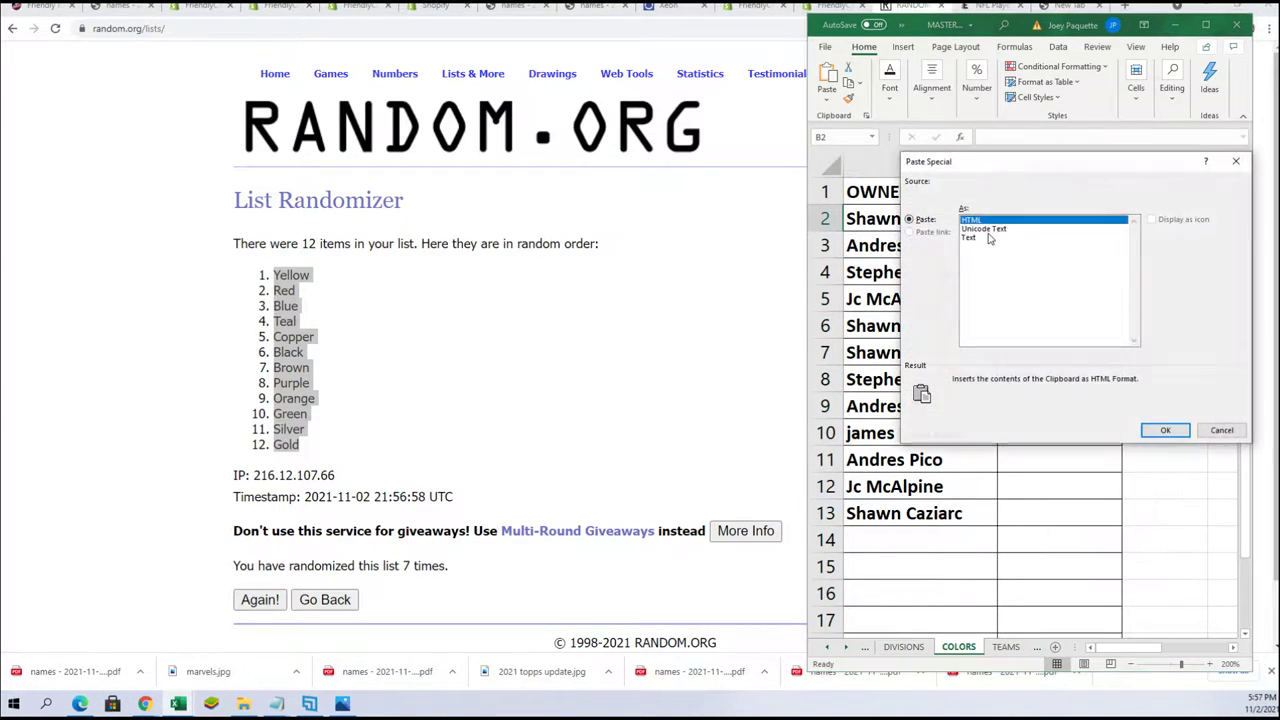
pyautogui.click(968, 238)
pyautogui.click(1165, 430)
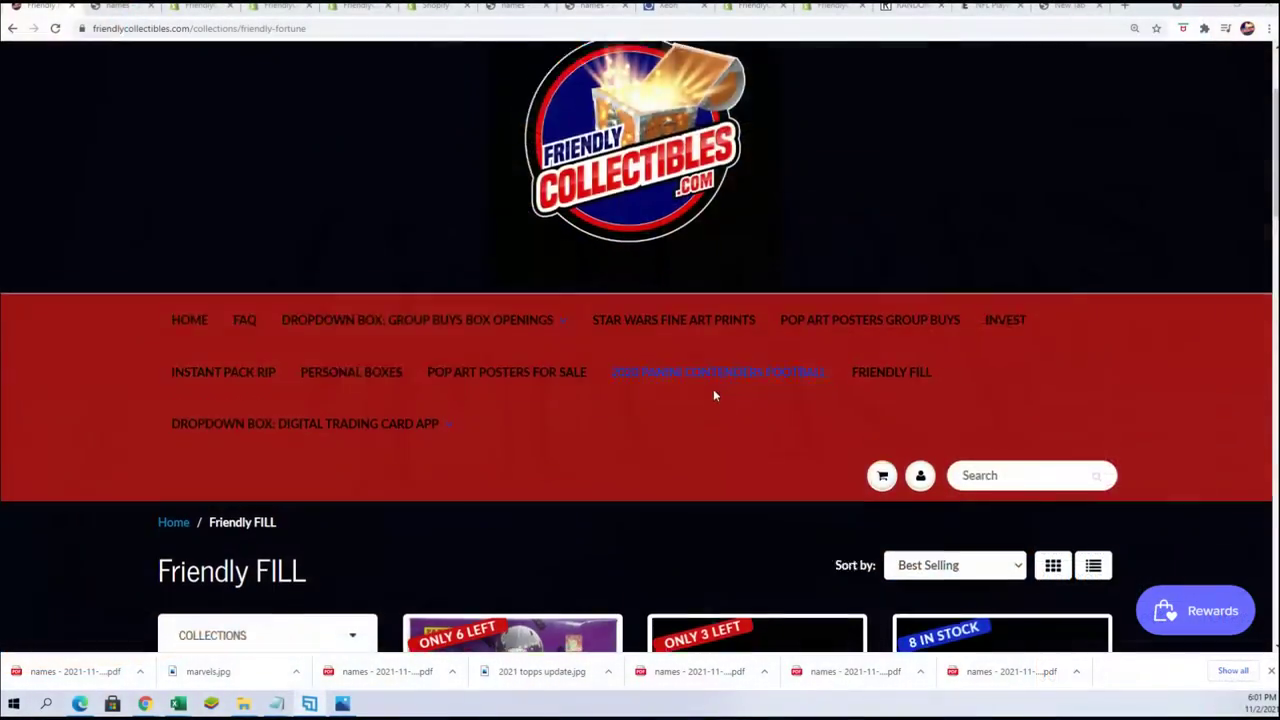
# Open the Graded Marvels FCGMARVELS176 product page from the Non Sports Breaks collection
pyautogui.scroll(-5, 713, 389)
pyautogui.scroll(5, 560, 457)
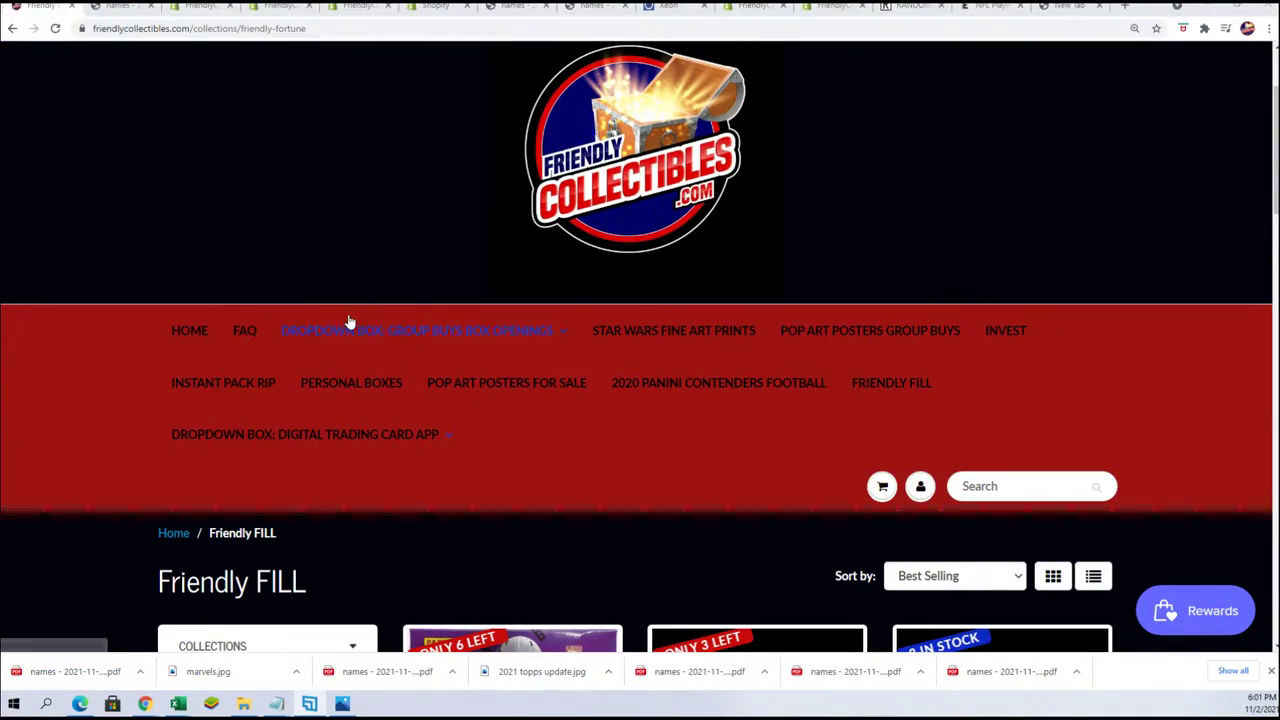
pyautogui.moveTo(355, 411)
pyautogui.scroll(-2, 329, 543)
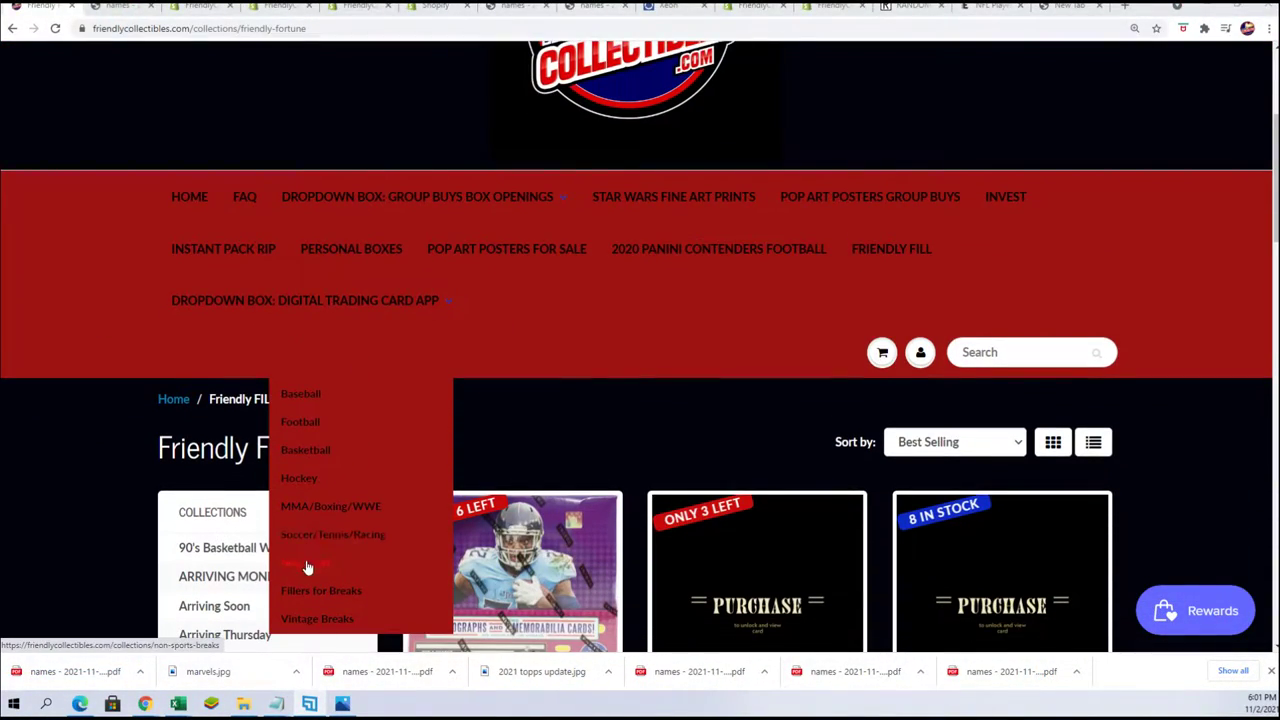
pyautogui.click(441, 590)
pyautogui.scroll(-8, 541, 427)
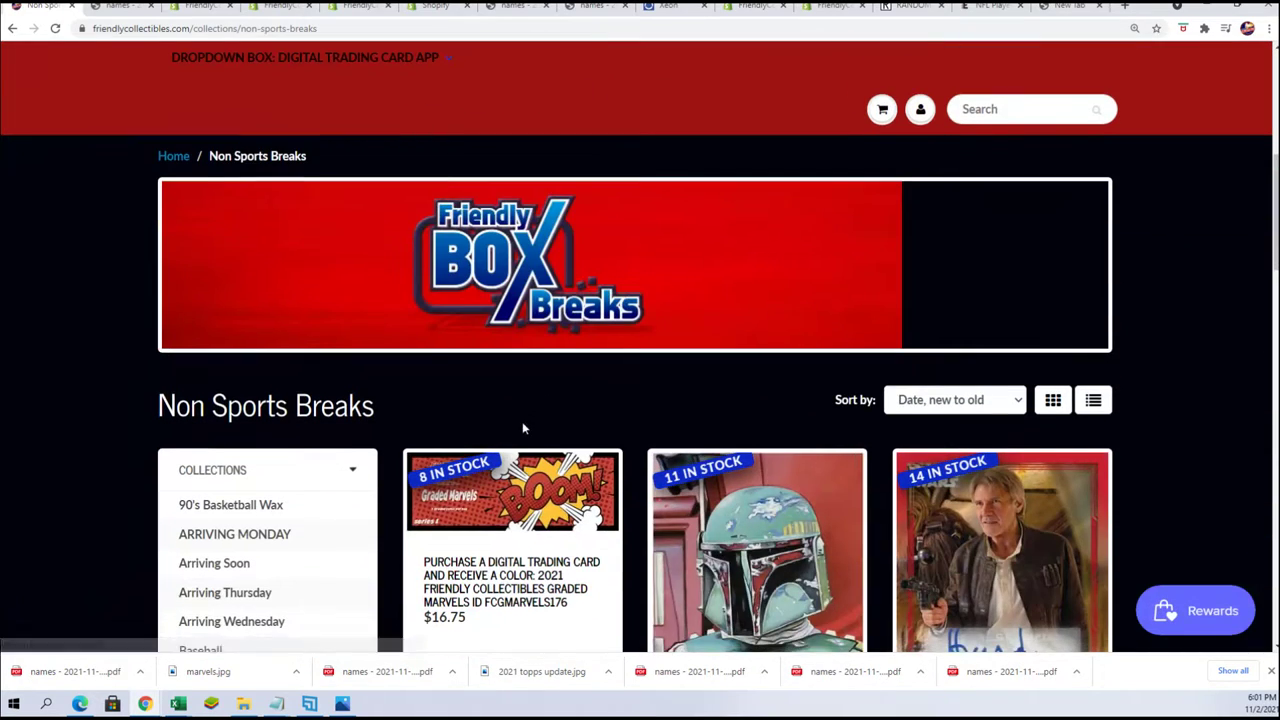
pyautogui.scroll(-3, 520, 410)
pyautogui.click(514, 387)
pyautogui.scroll(-6, 573, 443)
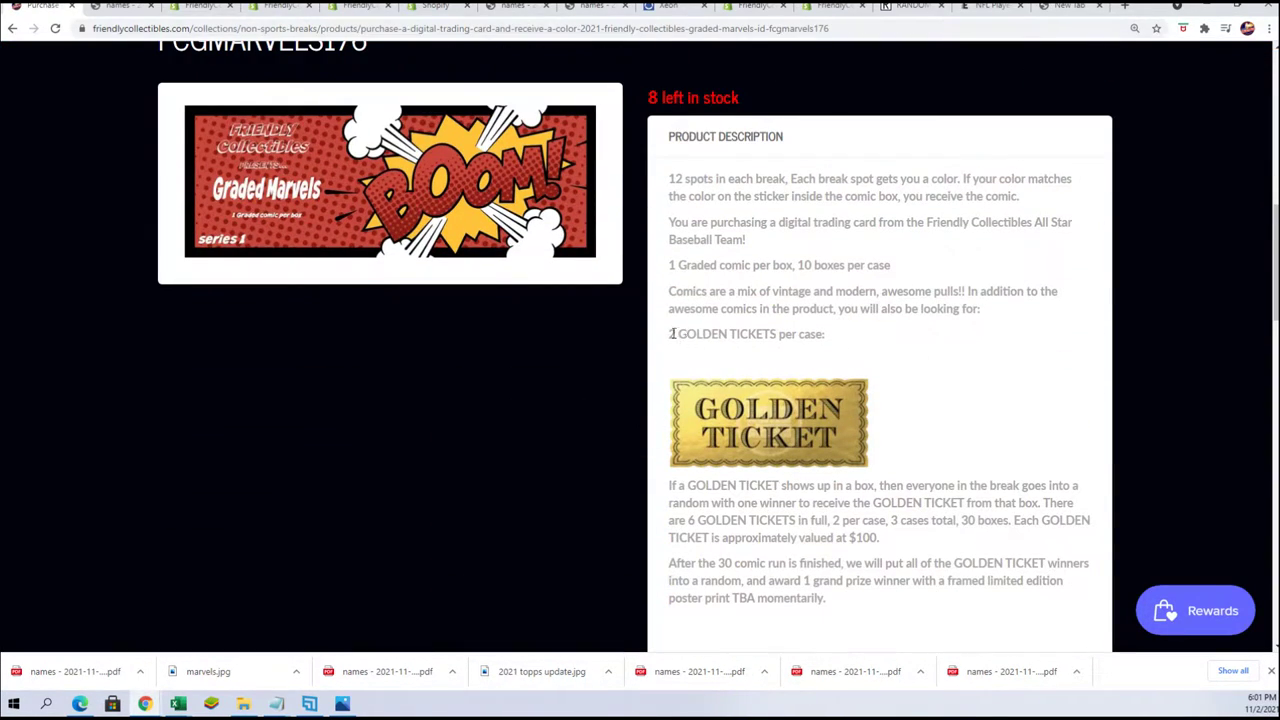
# Highlight the Golden Ticket lines: 2 per case, winner selection, TICKET#2 WINNER, $100 value
pyautogui.moveTo(671, 333); pyautogui.dragTo(842, 324)
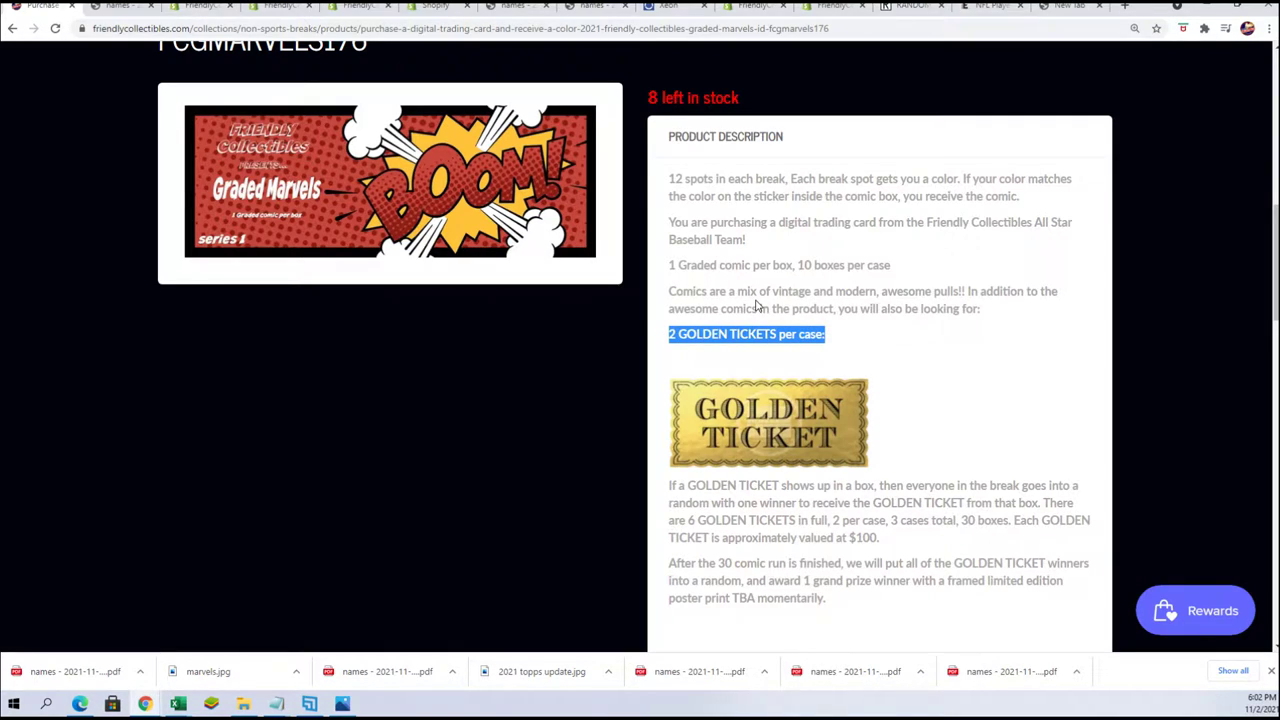
pyautogui.scroll(-1, 780, 475)
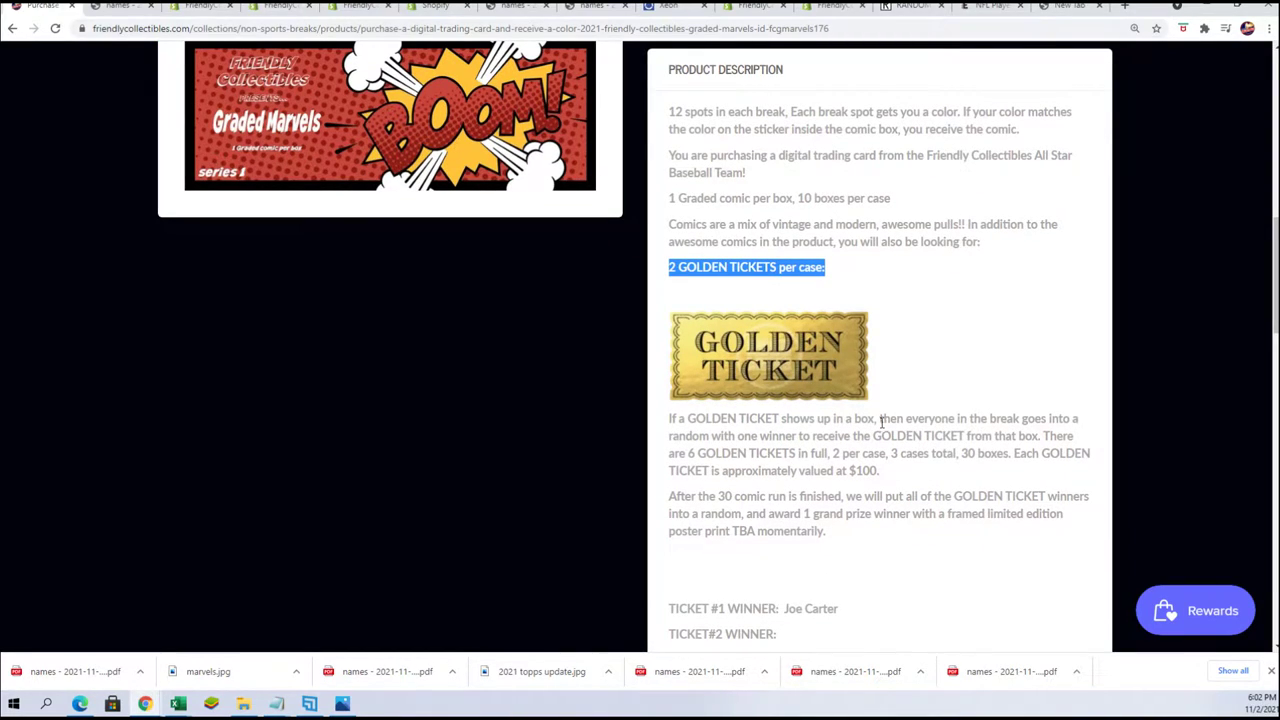
pyautogui.moveTo(880, 420); pyautogui.dragTo(1005, 455)
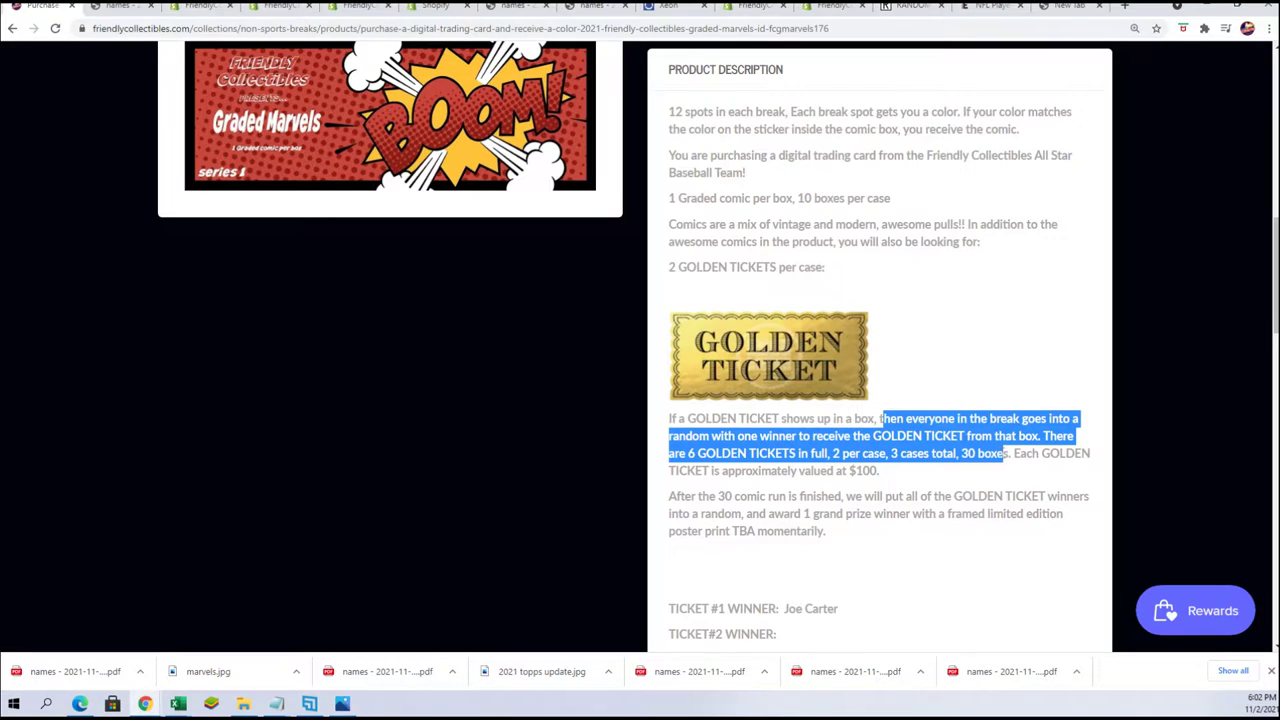
pyautogui.click(979, 475)
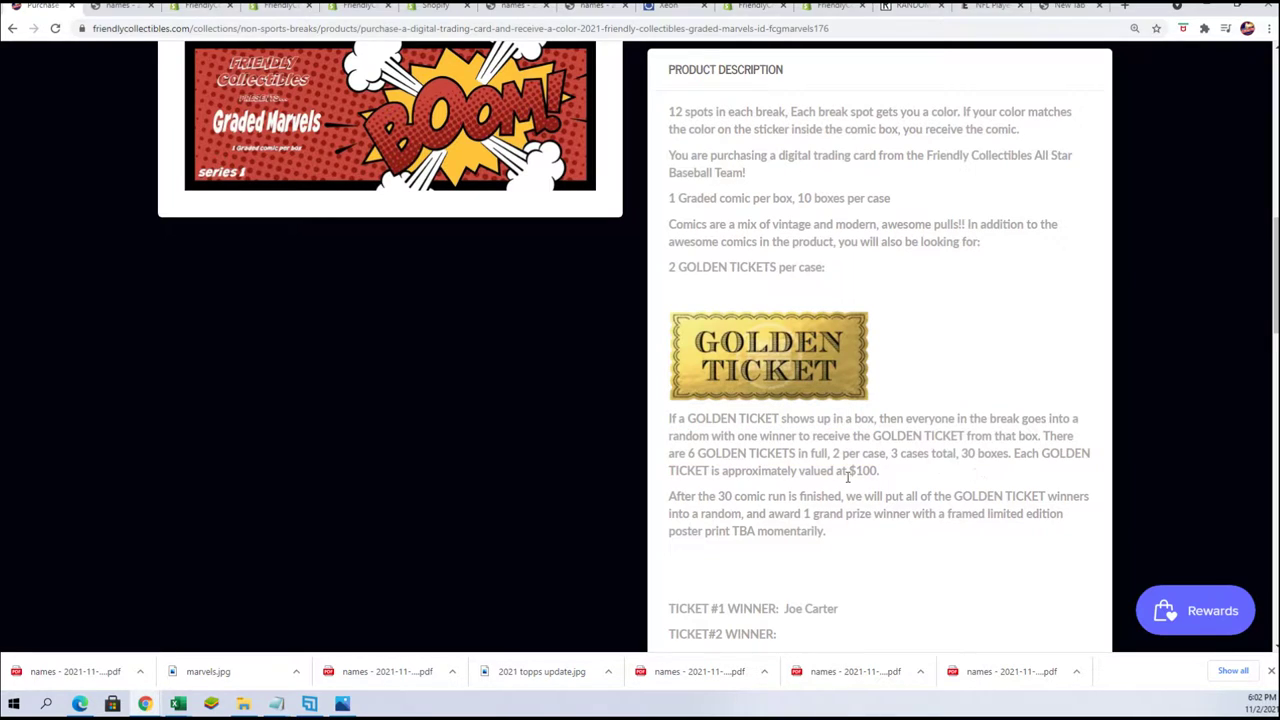
pyautogui.doubleClick(829, 455)
pyautogui.scroll(-2, 889, 451)
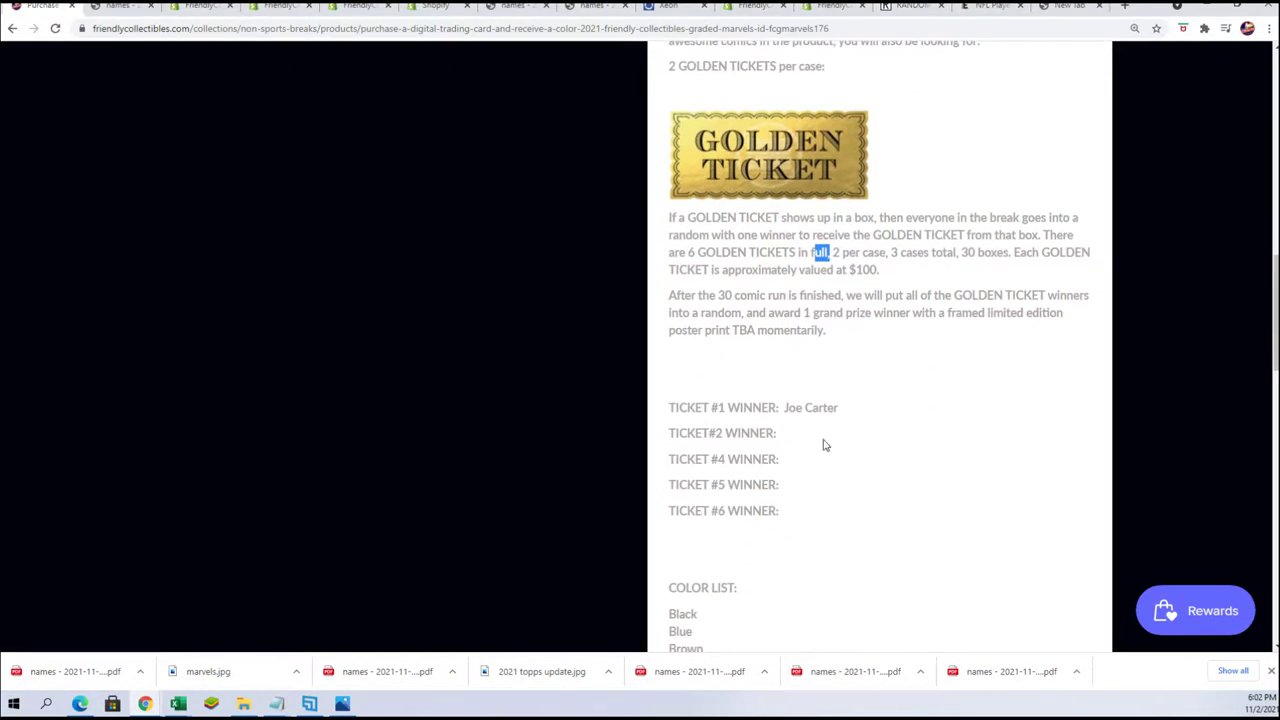
pyautogui.moveTo(780, 437); pyautogui.dragTo(671, 437)
pyautogui.moveTo(1015, 254); pyautogui.dragTo(1020, 270)
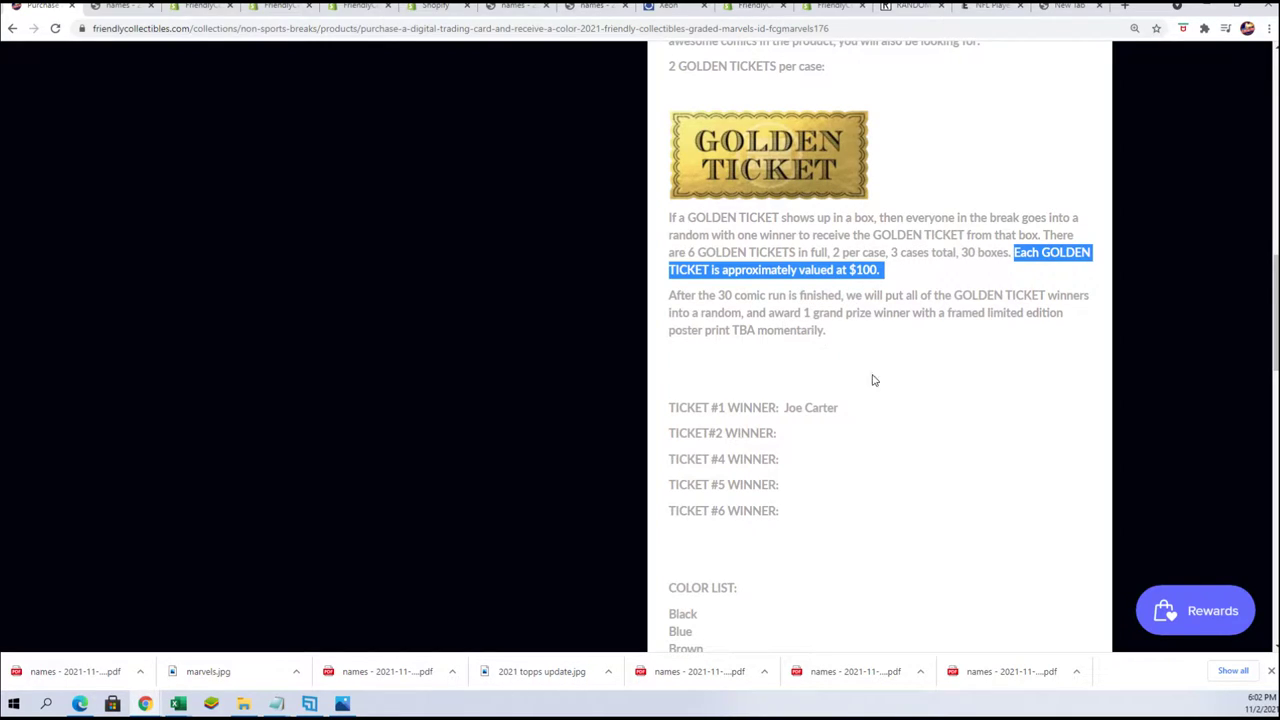
pyautogui.scroll(1, 808, 410)
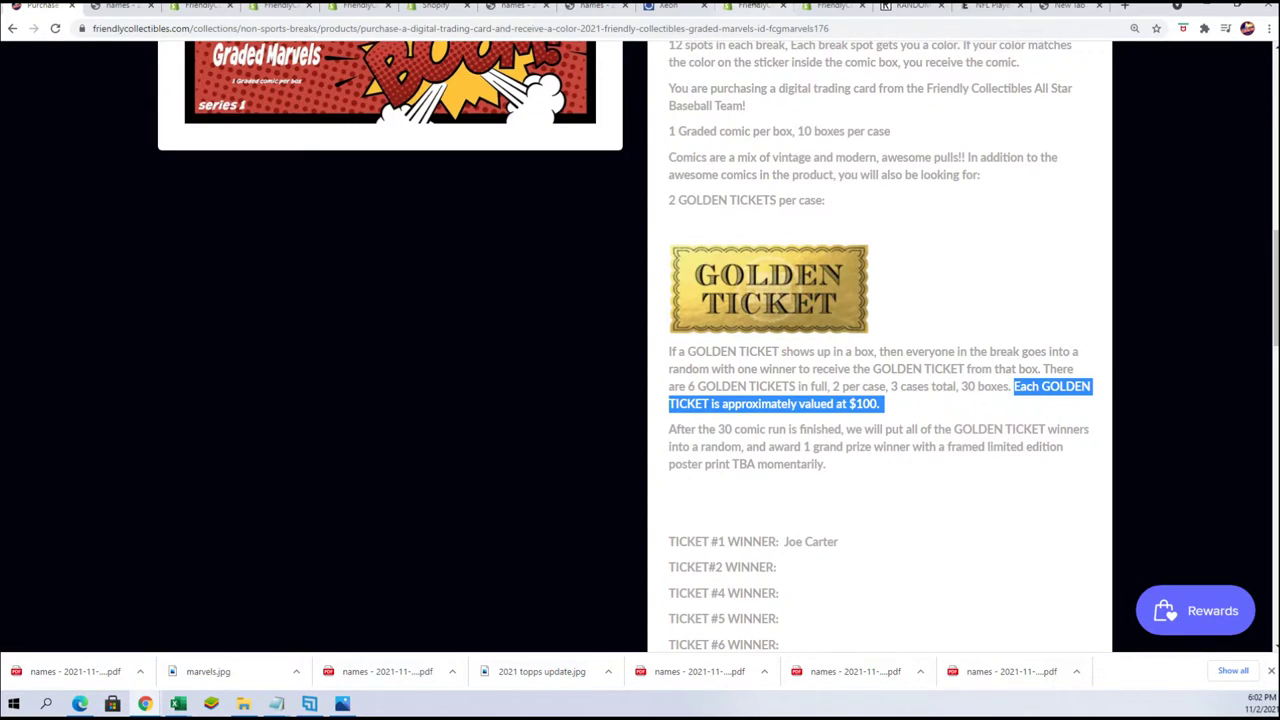
# Load a blank List Randomizer form on the RANDOM.ORG tab, then cycle through Notepad to Excel
pyautogui.click(908, 6)
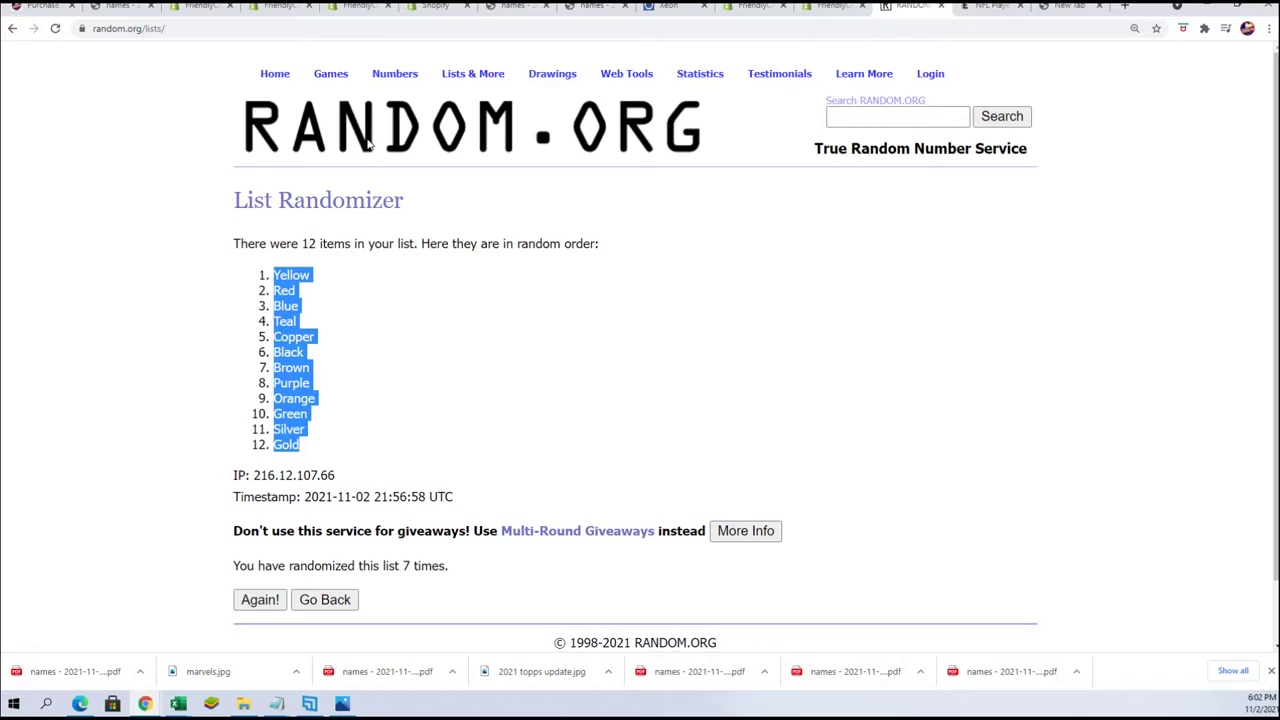
pyautogui.click(493, 97)
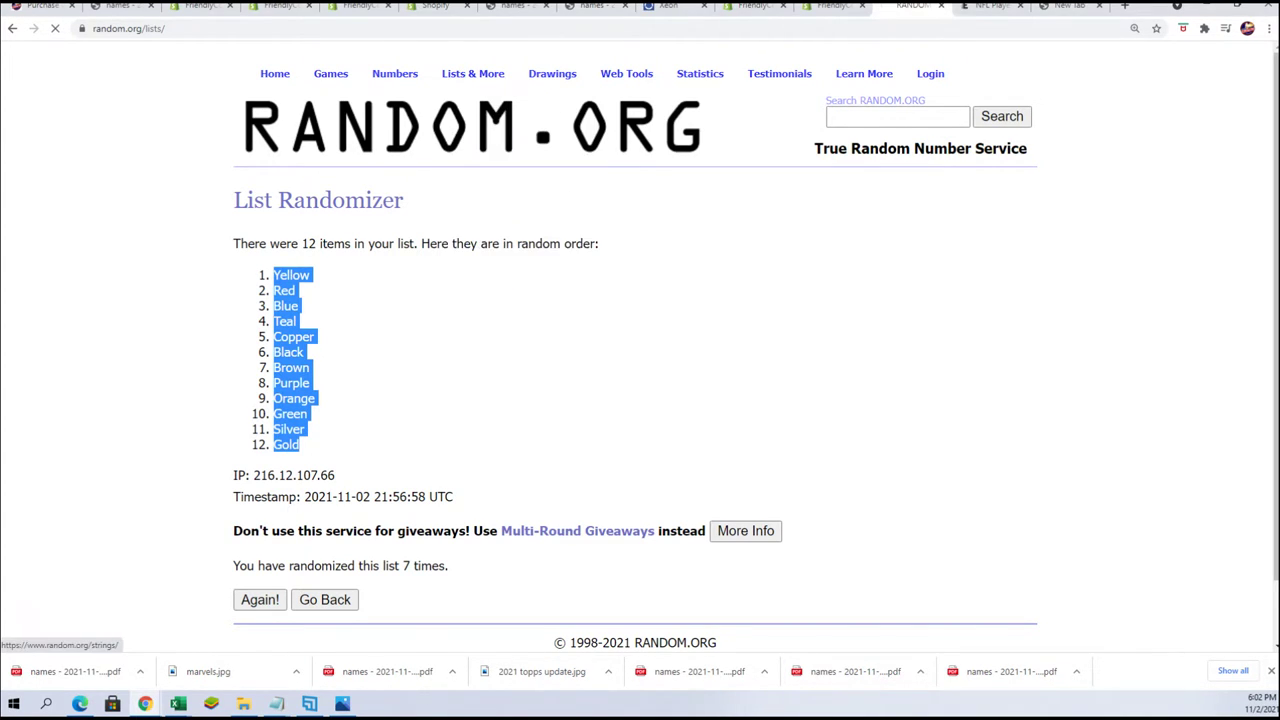
pyautogui.hotkey('alt', 'Tab')
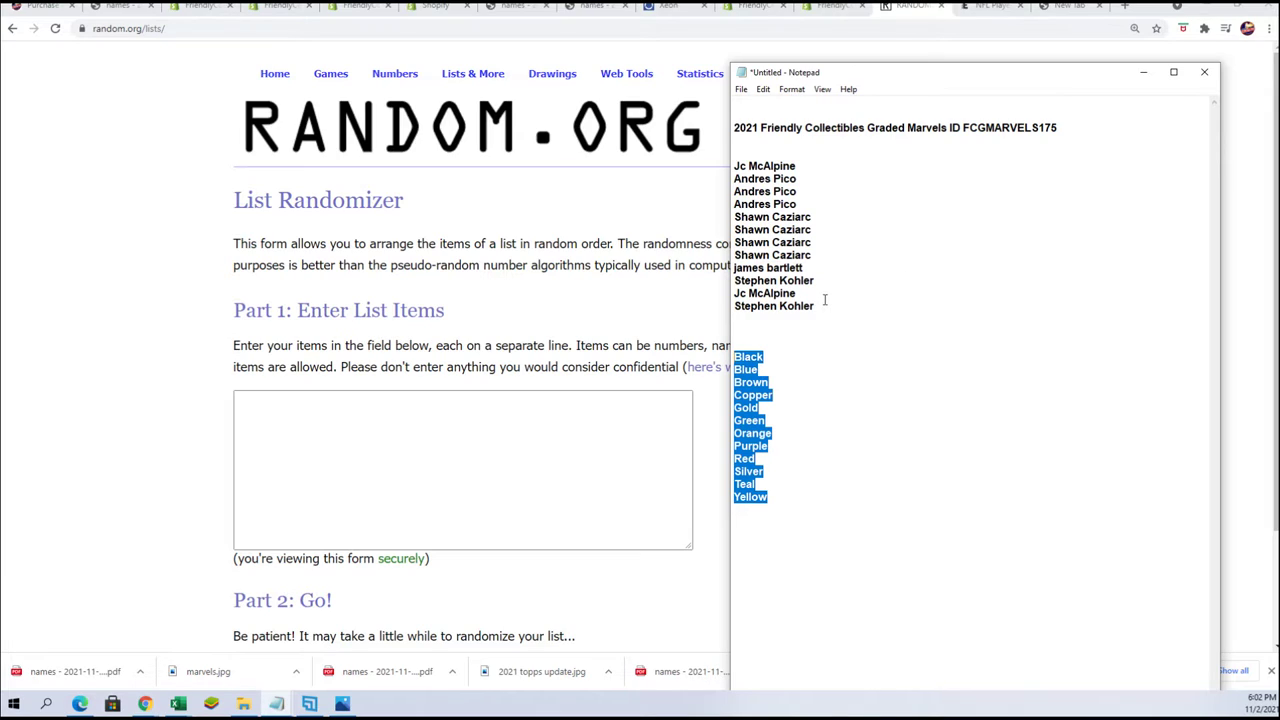
pyautogui.hotkey('alt', 'Tab')
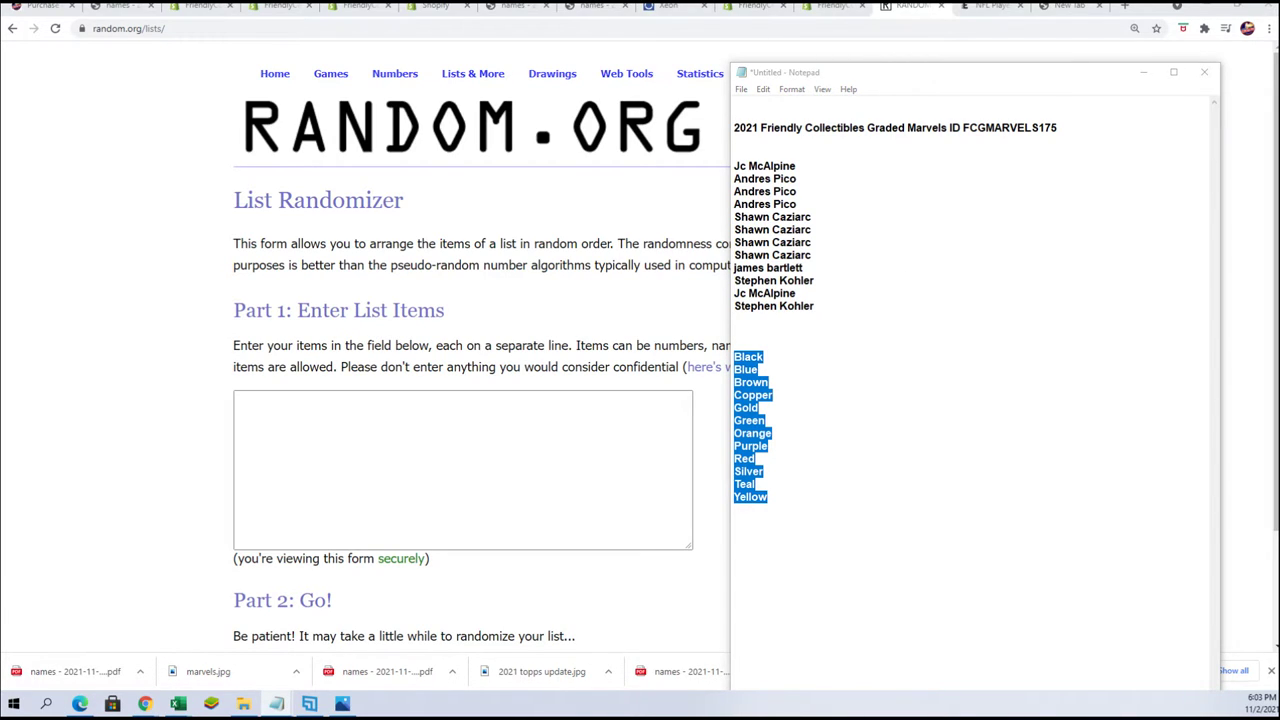
# Copy owner names A2:A13 from the COLORS sheet into RANDOM.ORG and randomize them
pyautogui.moveTo(868, 214); pyautogui.dragTo(890, 513)
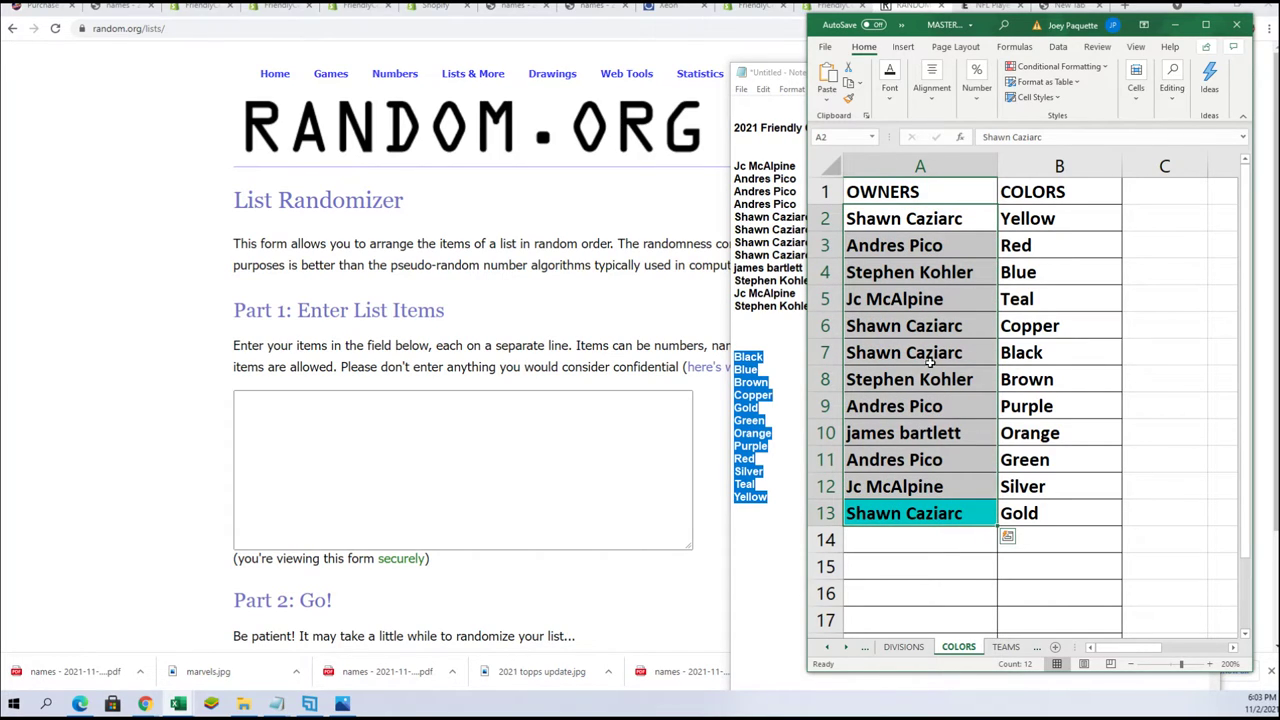
pyautogui.rightClick(901, 297)
pyautogui.click(941, 325)
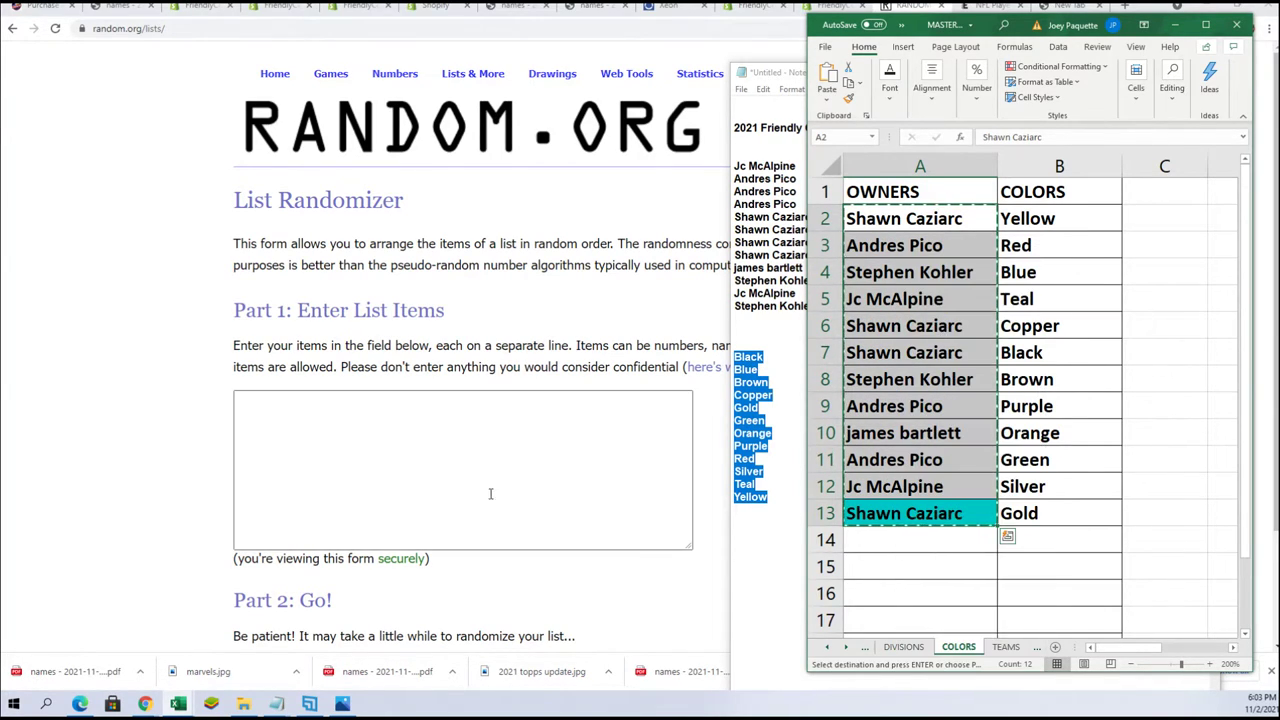
pyautogui.rightClick(310, 418)
pyautogui.click(342, 524)
pyautogui.scroll(-3, 818, 470)
pyautogui.click(300, 536)
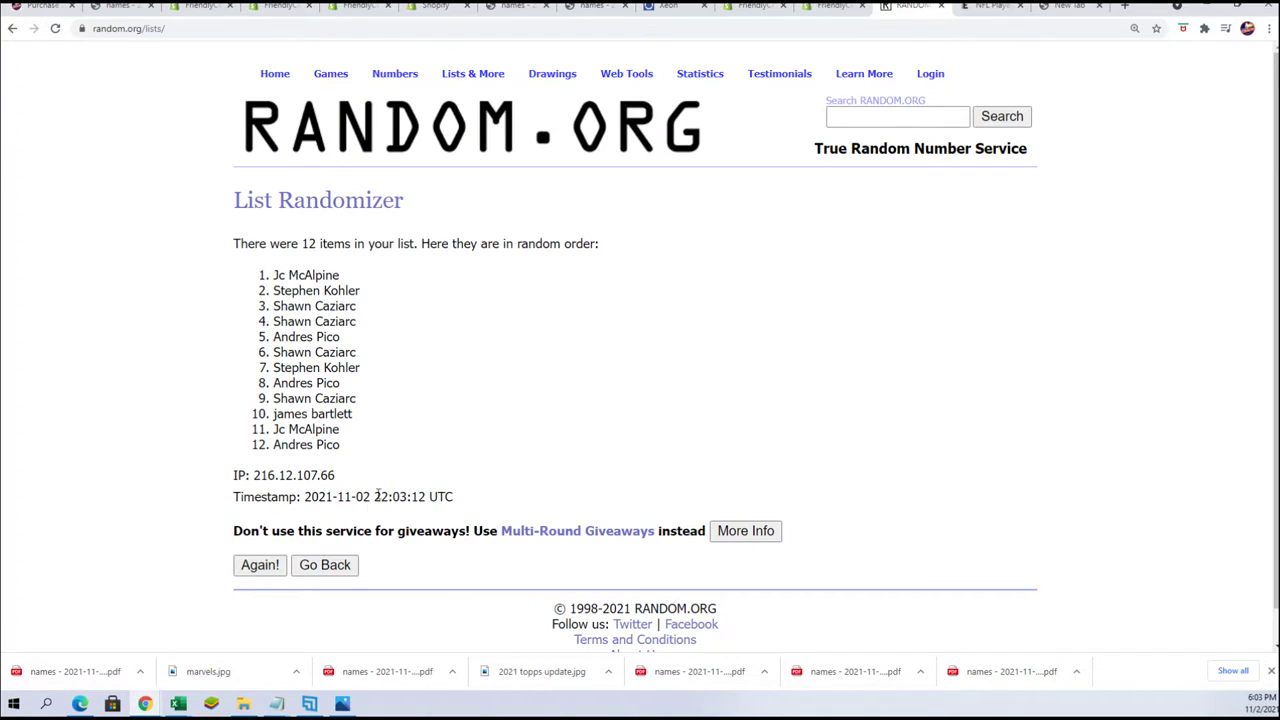
# Reshuffle the owner list with Again! until it reads randomized 7 times
pyautogui.click(259, 565)
pyautogui.click(259, 600)
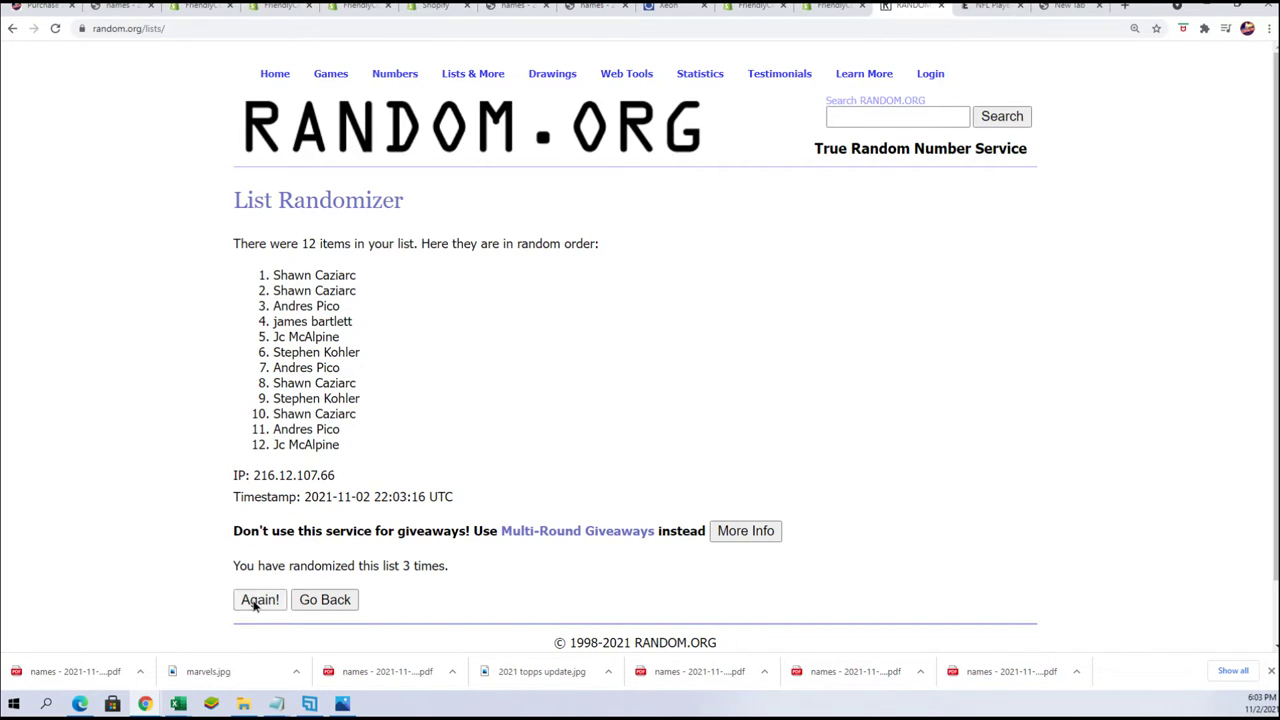
pyautogui.click(259, 600)
pyautogui.click(259, 600)
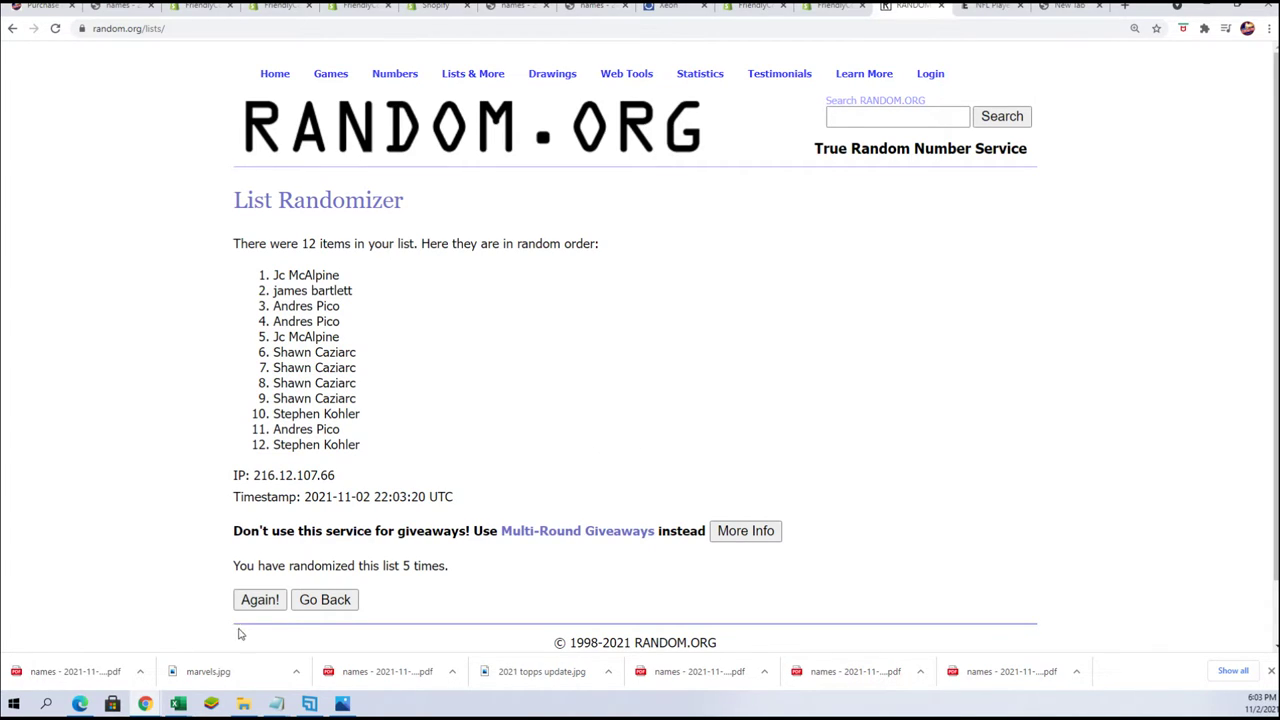
pyautogui.click(255, 600)
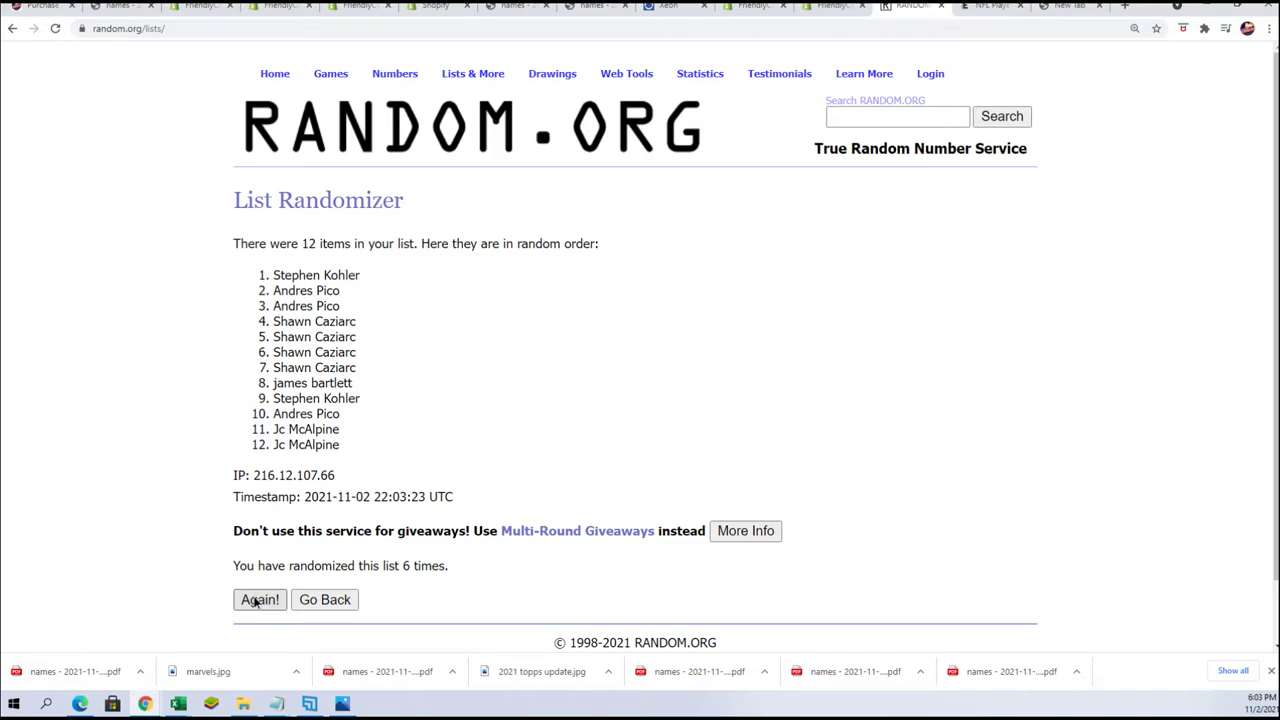
pyautogui.click(253, 600)
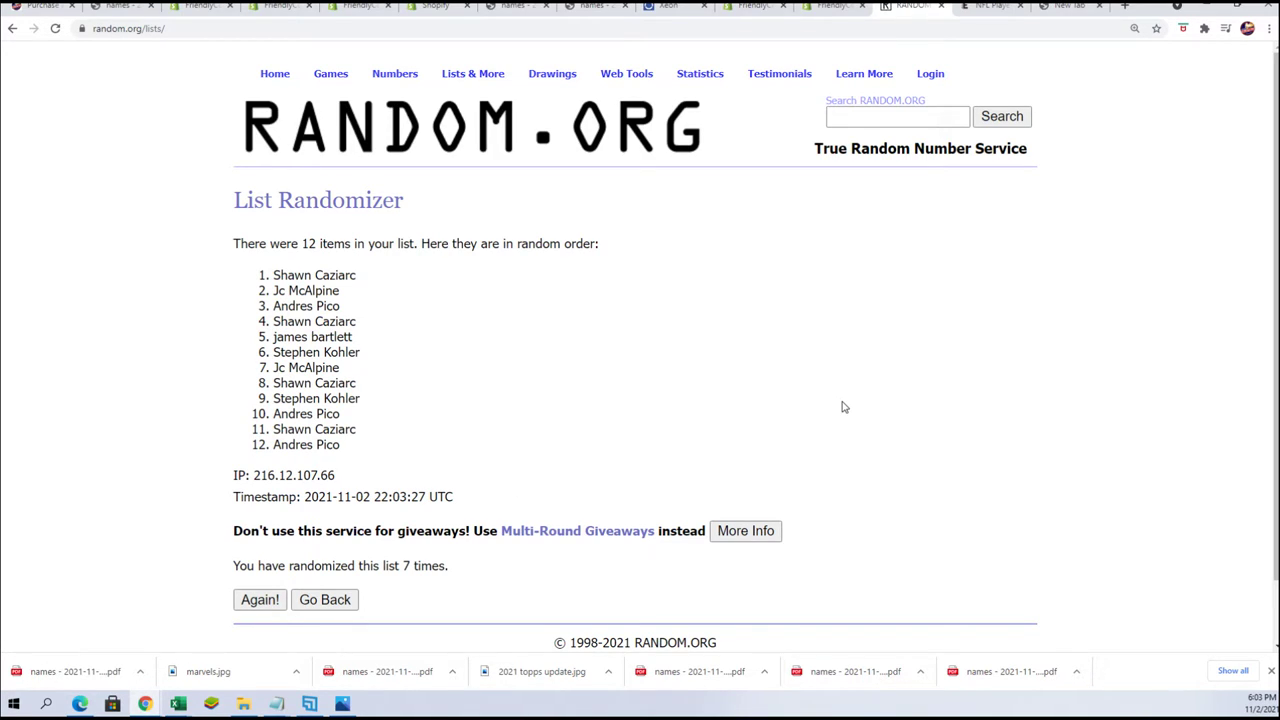
# Copy the top name of the final shuffled owner list as the golden ticket winner
pyautogui.moveTo(284, 291); pyautogui.dragTo(274, 290)
pyautogui.moveTo(356, 275); pyautogui.dragTo(274, 276)
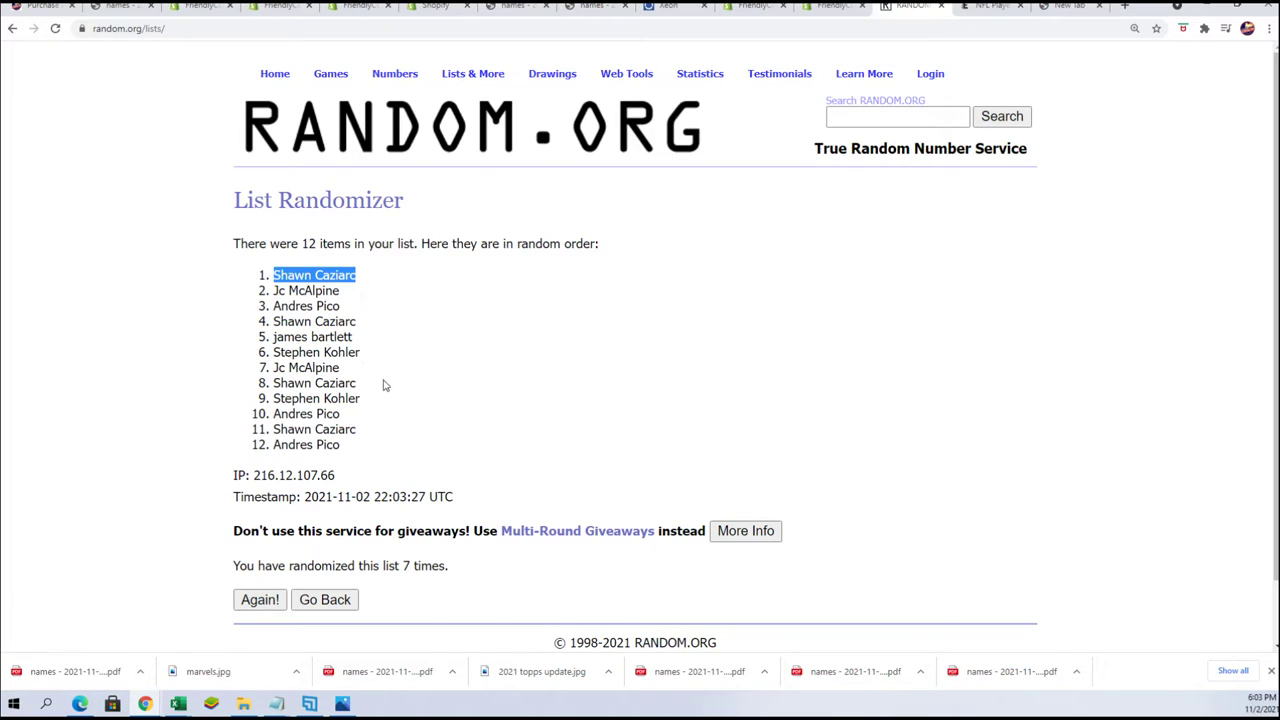
pyautogui.rightClick(365, 279)
pyautogui.click(388, 285)
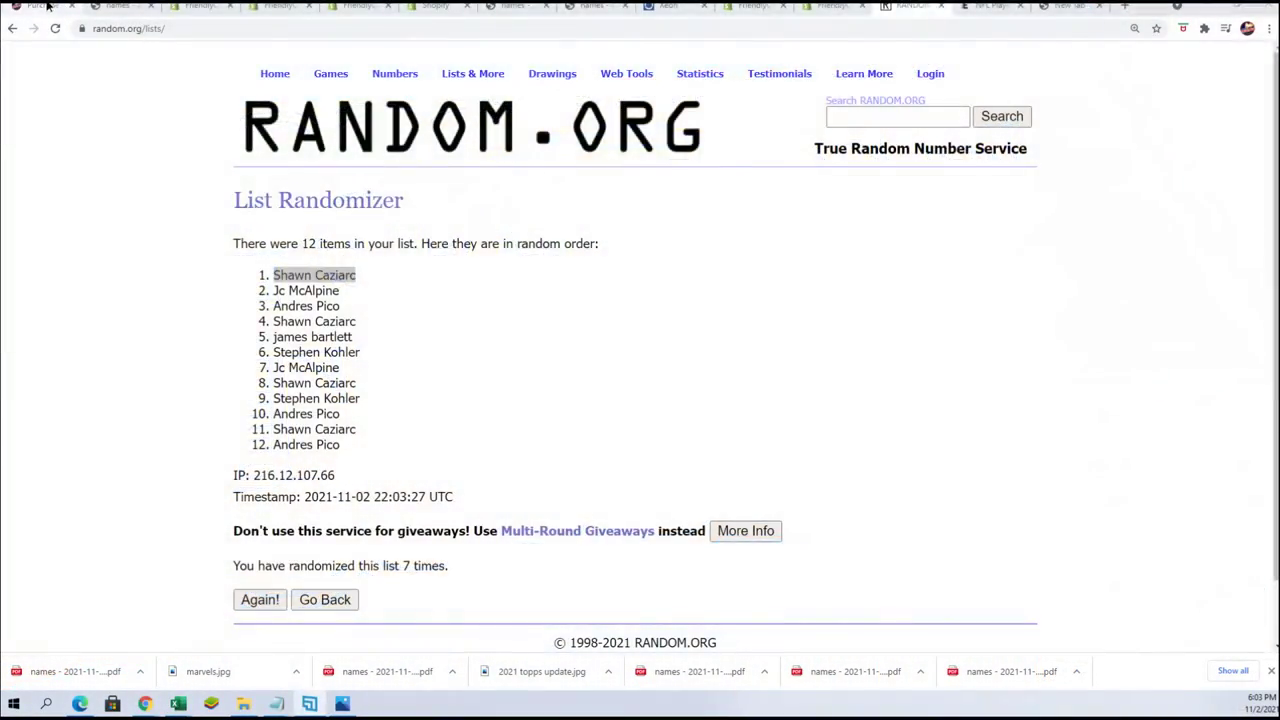
# Return to the Graded Marvels FCGMARVELS176 page and highlight the Golden Ticket grand prize sentence
pyautogui.click(40, 5)
pyautogui.scroll(-3, 803, 294)
pyautogui.scroll(-5, 803, 294)
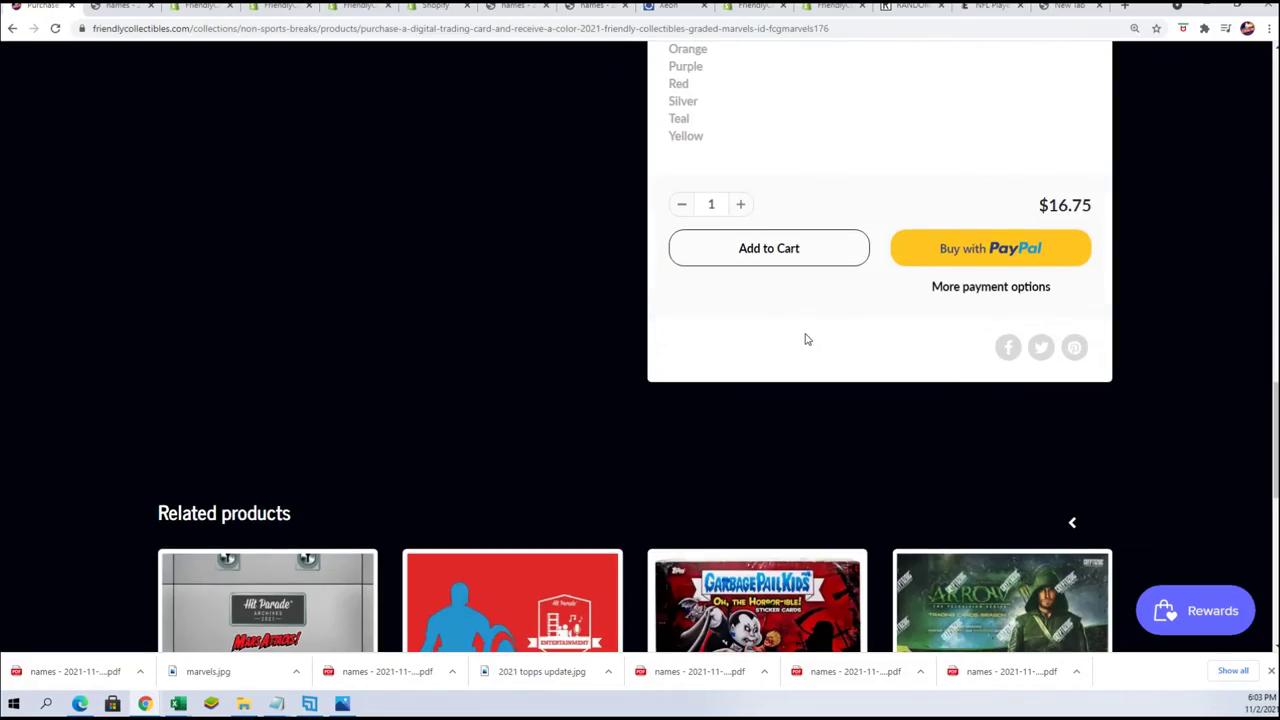
pyautogui.scroll(7, 803, 337)
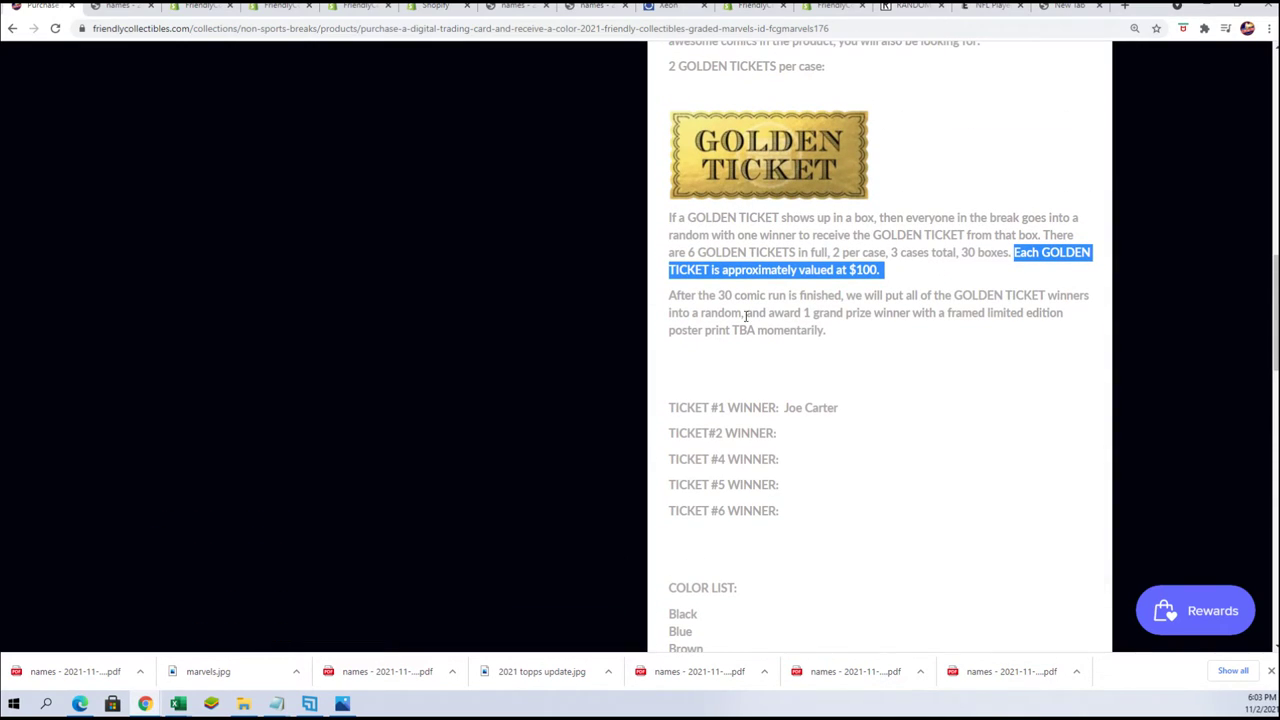
pyautogui.moveTo(732, 330); pyautogui.dragTo(826, 330)
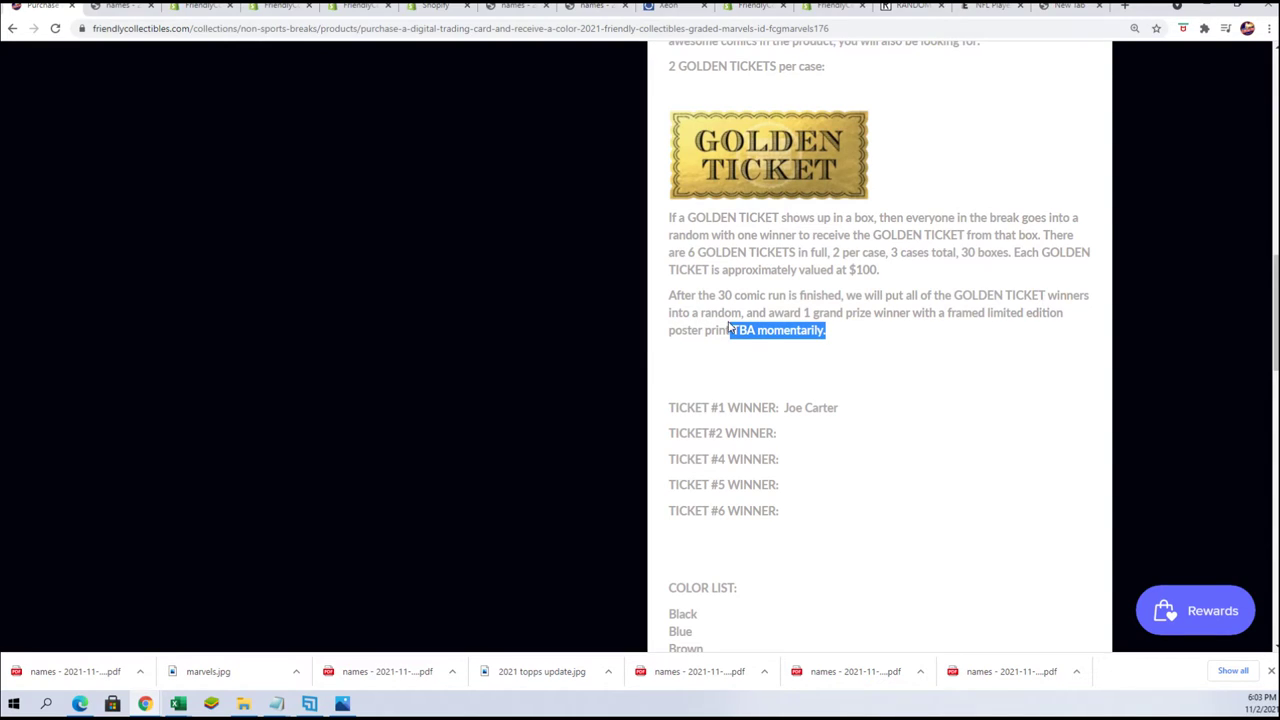
pyautogui.moveTo(751, 313); pyautogui.dragTo(808, 330)
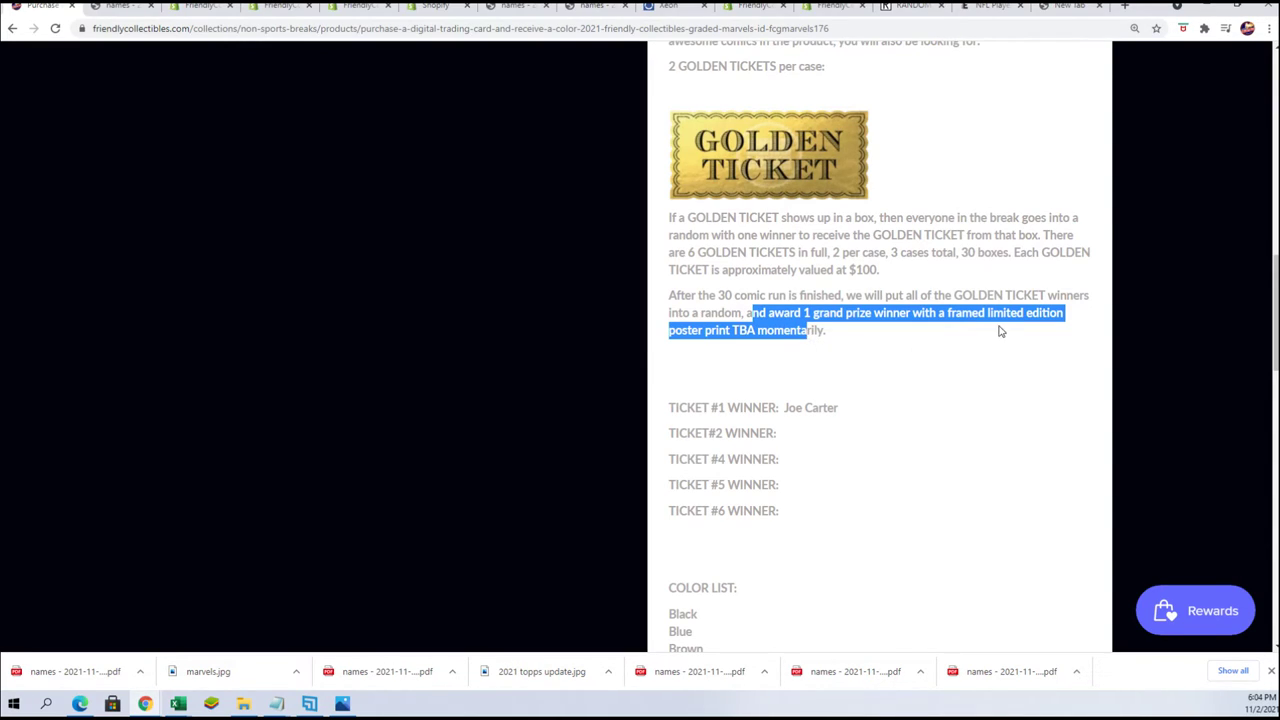
pyautogui.click(757, 353)
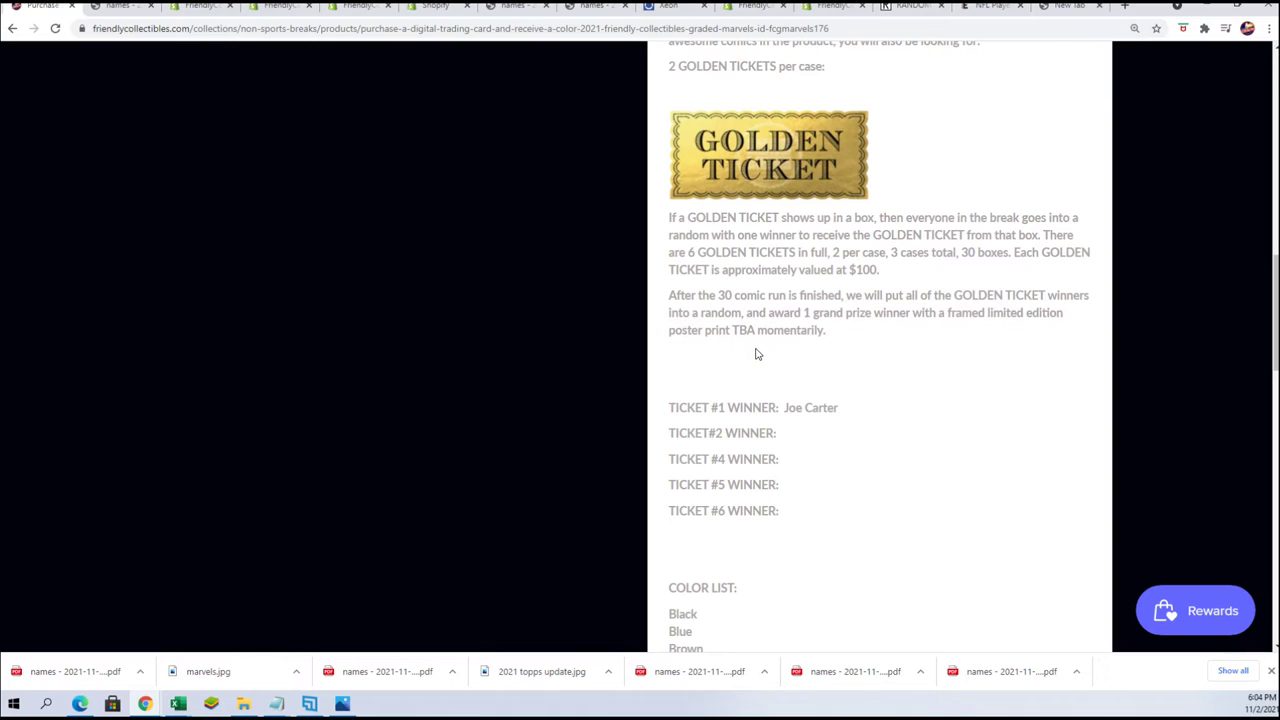
pyautogui.moveTo(720, 345); pyautogui.dragTo(731, 330)
# Copy the product ID FCGMARVELS176 from the page title
pyautogui.scroll(4, 534, 352)
pyautogui.moveTo(388, 133); pyautogui.dragTo(117, 117)
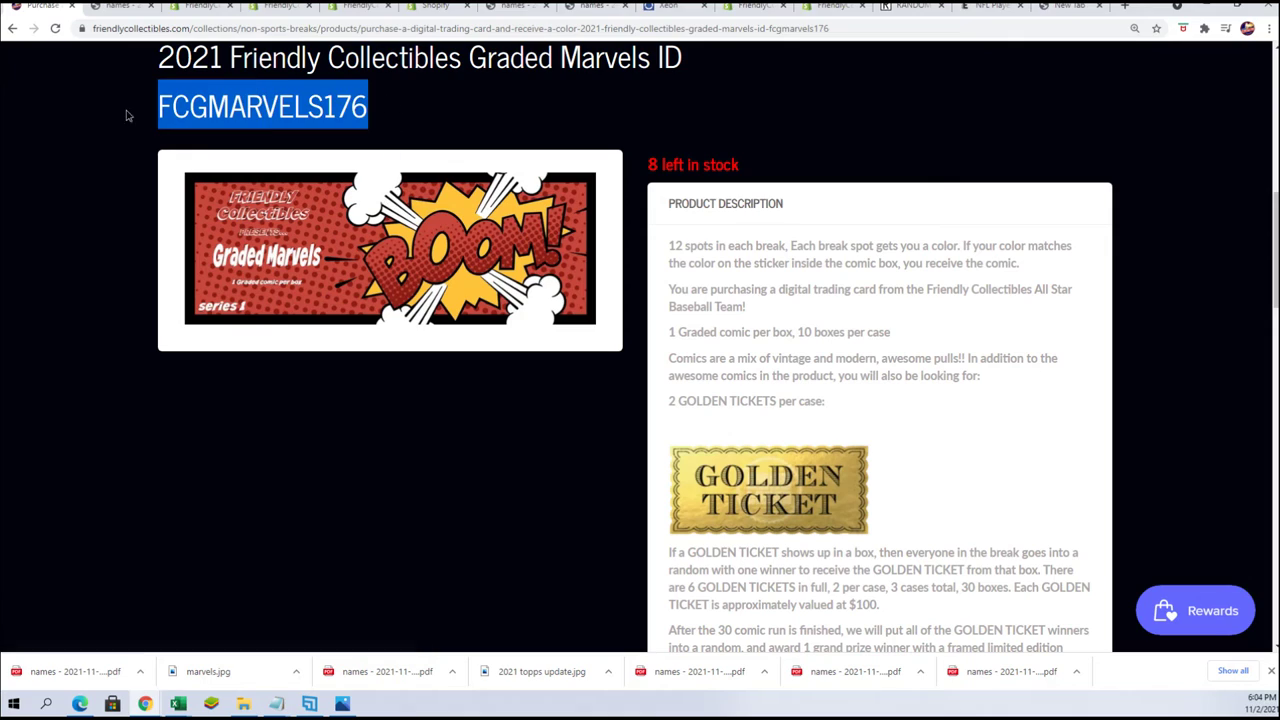
pyautogui.rightClick(221, 95)
pyautogui.click(240, 107)
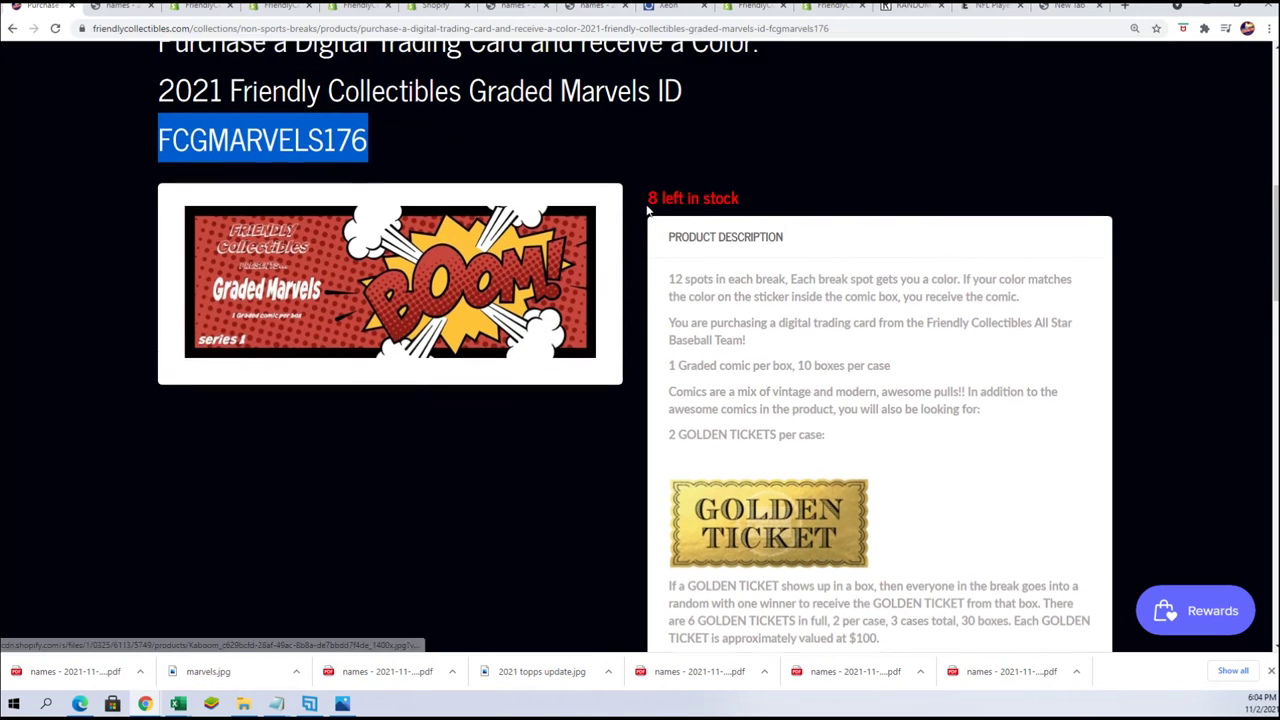
# Select the empty TICKET#2 WINNER line in the Golden Ticket winners list
pyautogui.scroll(1, 659, 200)
pyautogui.moveTo(731, 212); pyautogui.dragTo(617, 217)
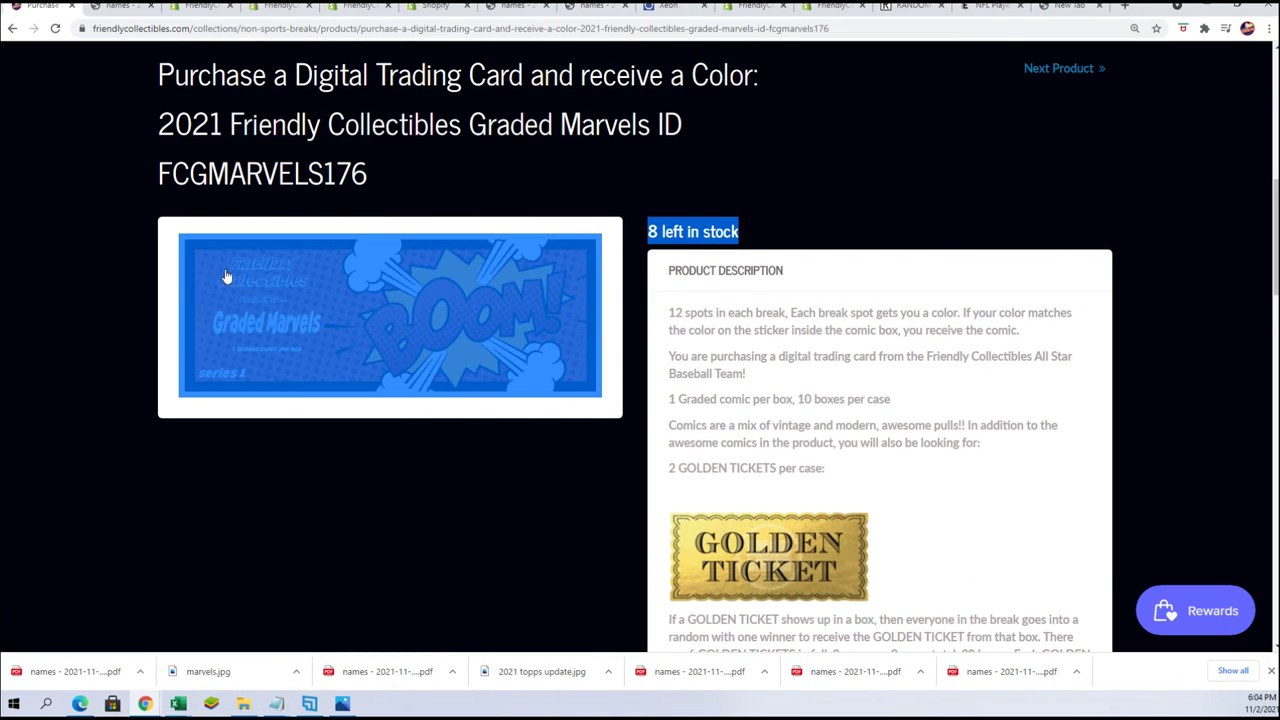
pyautogui.scroll(-5, 723, 300)
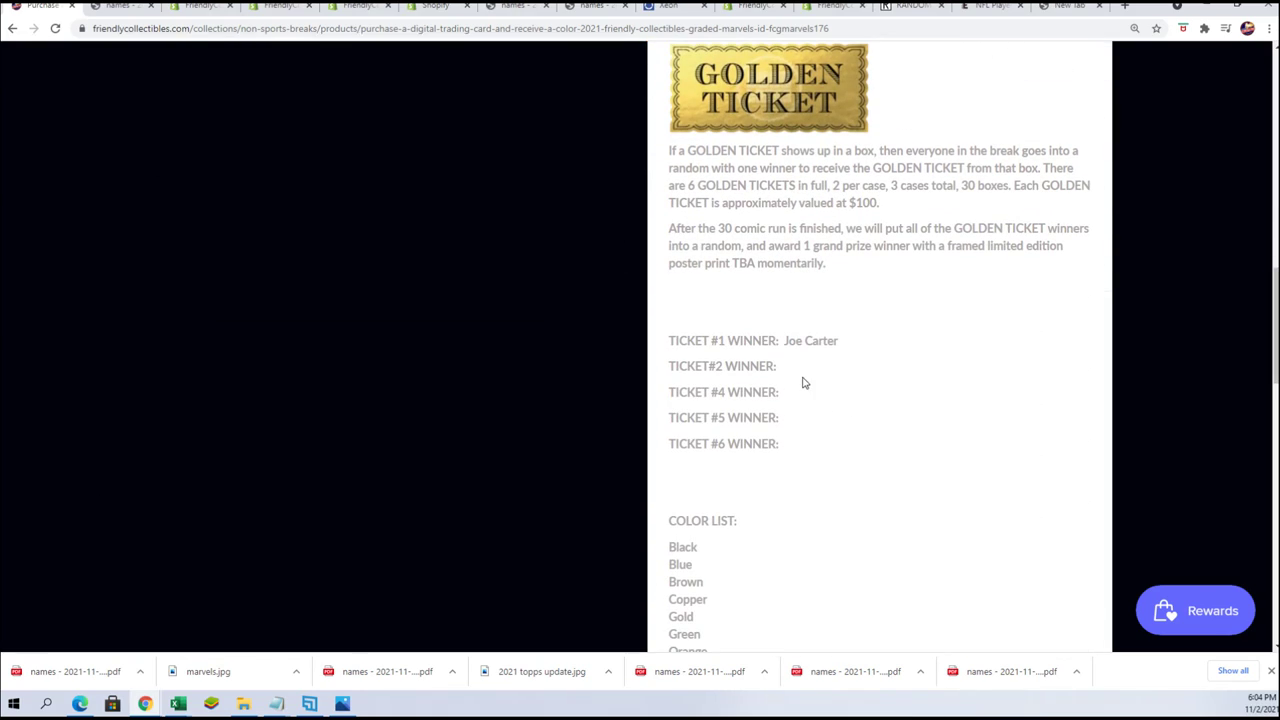
pyautogui.moveTo(797, 372); pyautogui.dragTo(619, 385)
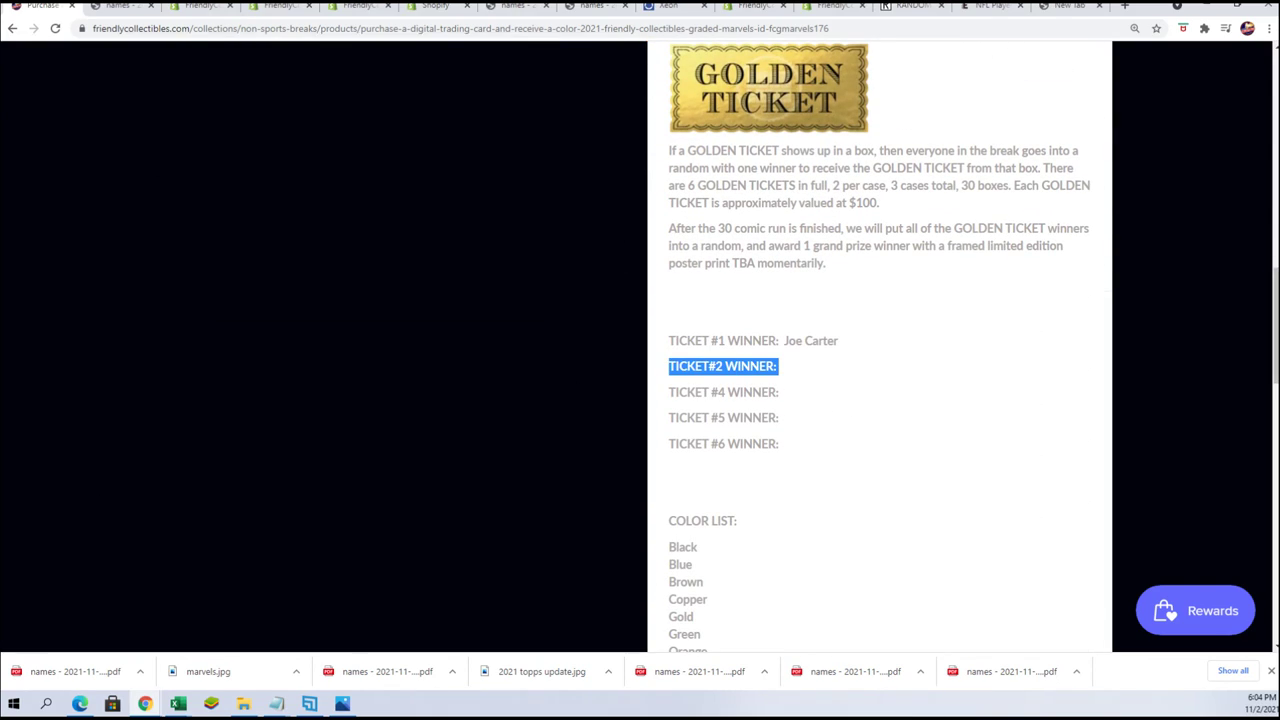
pyautogui.hotkey('alt', 'Tab')
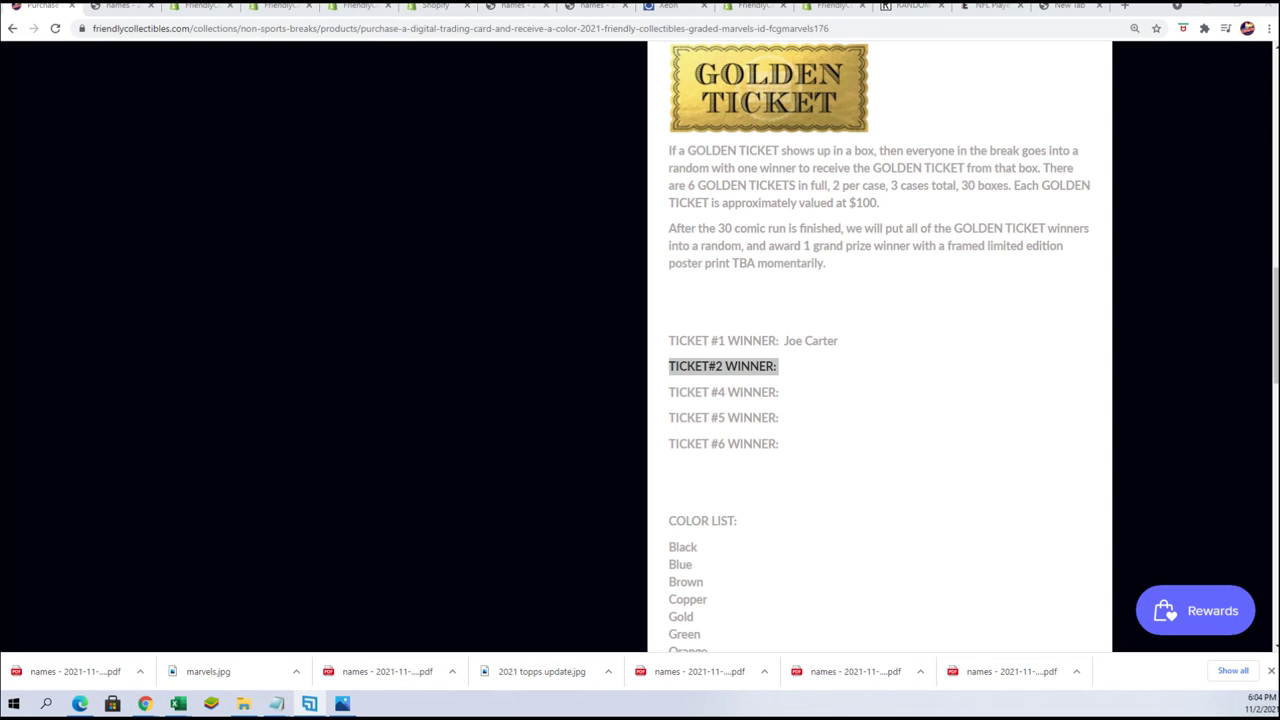